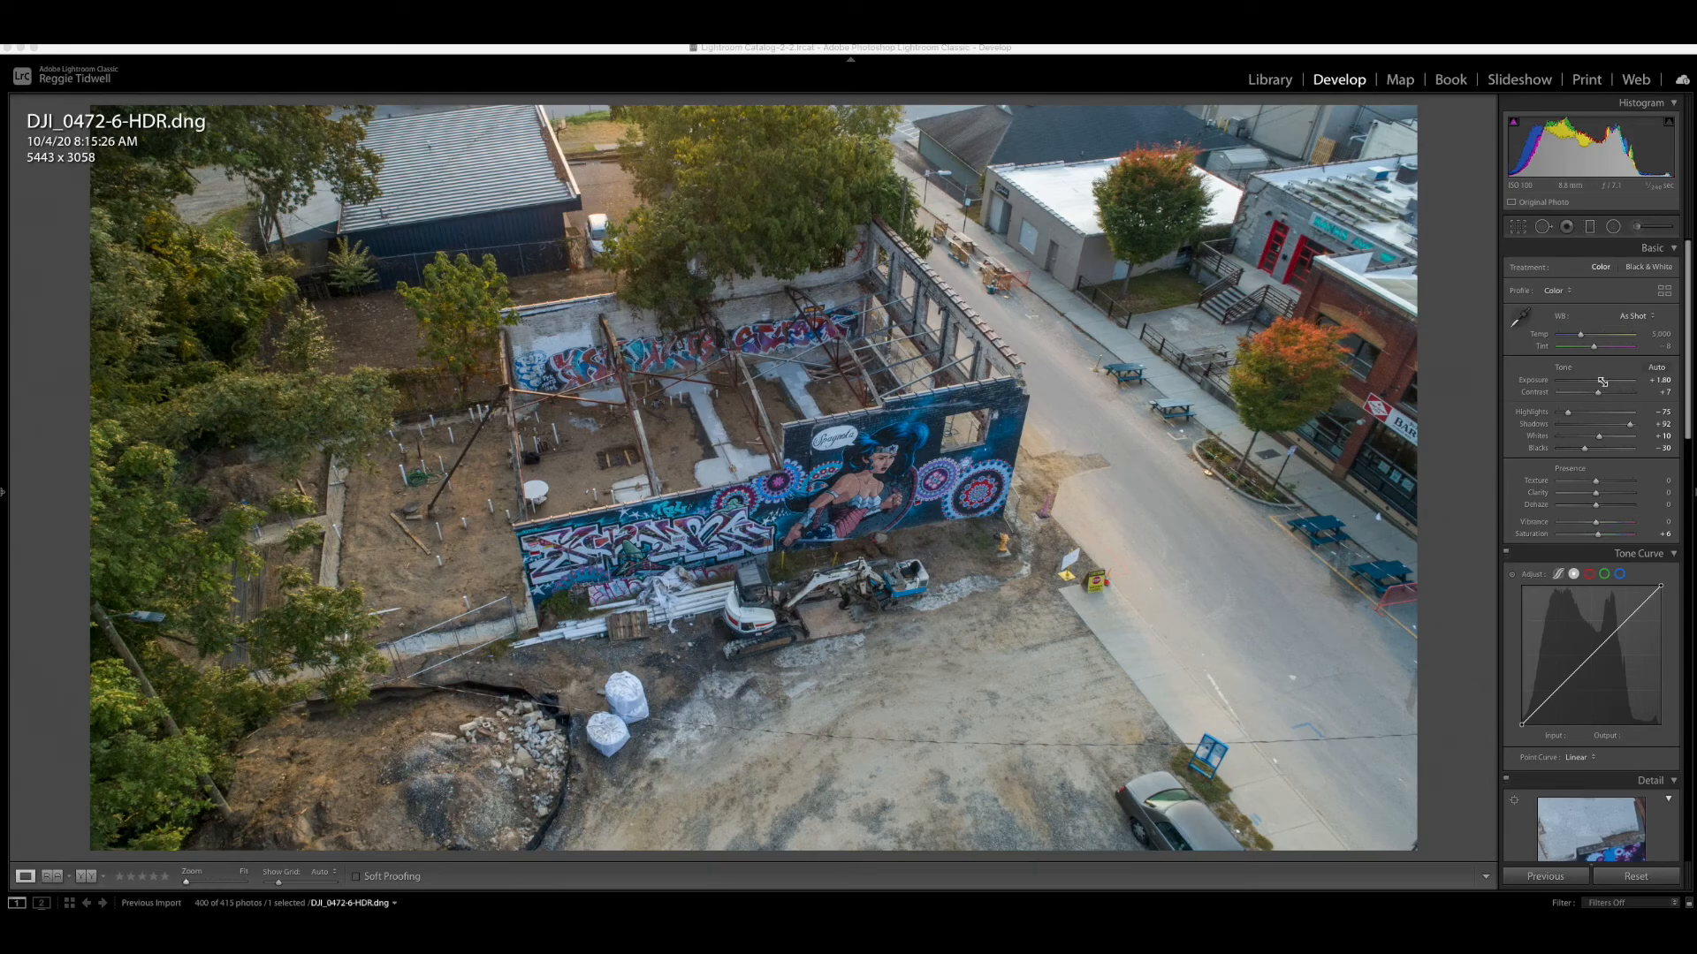
Raise the aerial photo's Exposure to +2.00 and set its Clarity to +50.
{"action": "left_click_drag", "start_coordinate": [1602, 382], "coordinate": [1606, 385]}
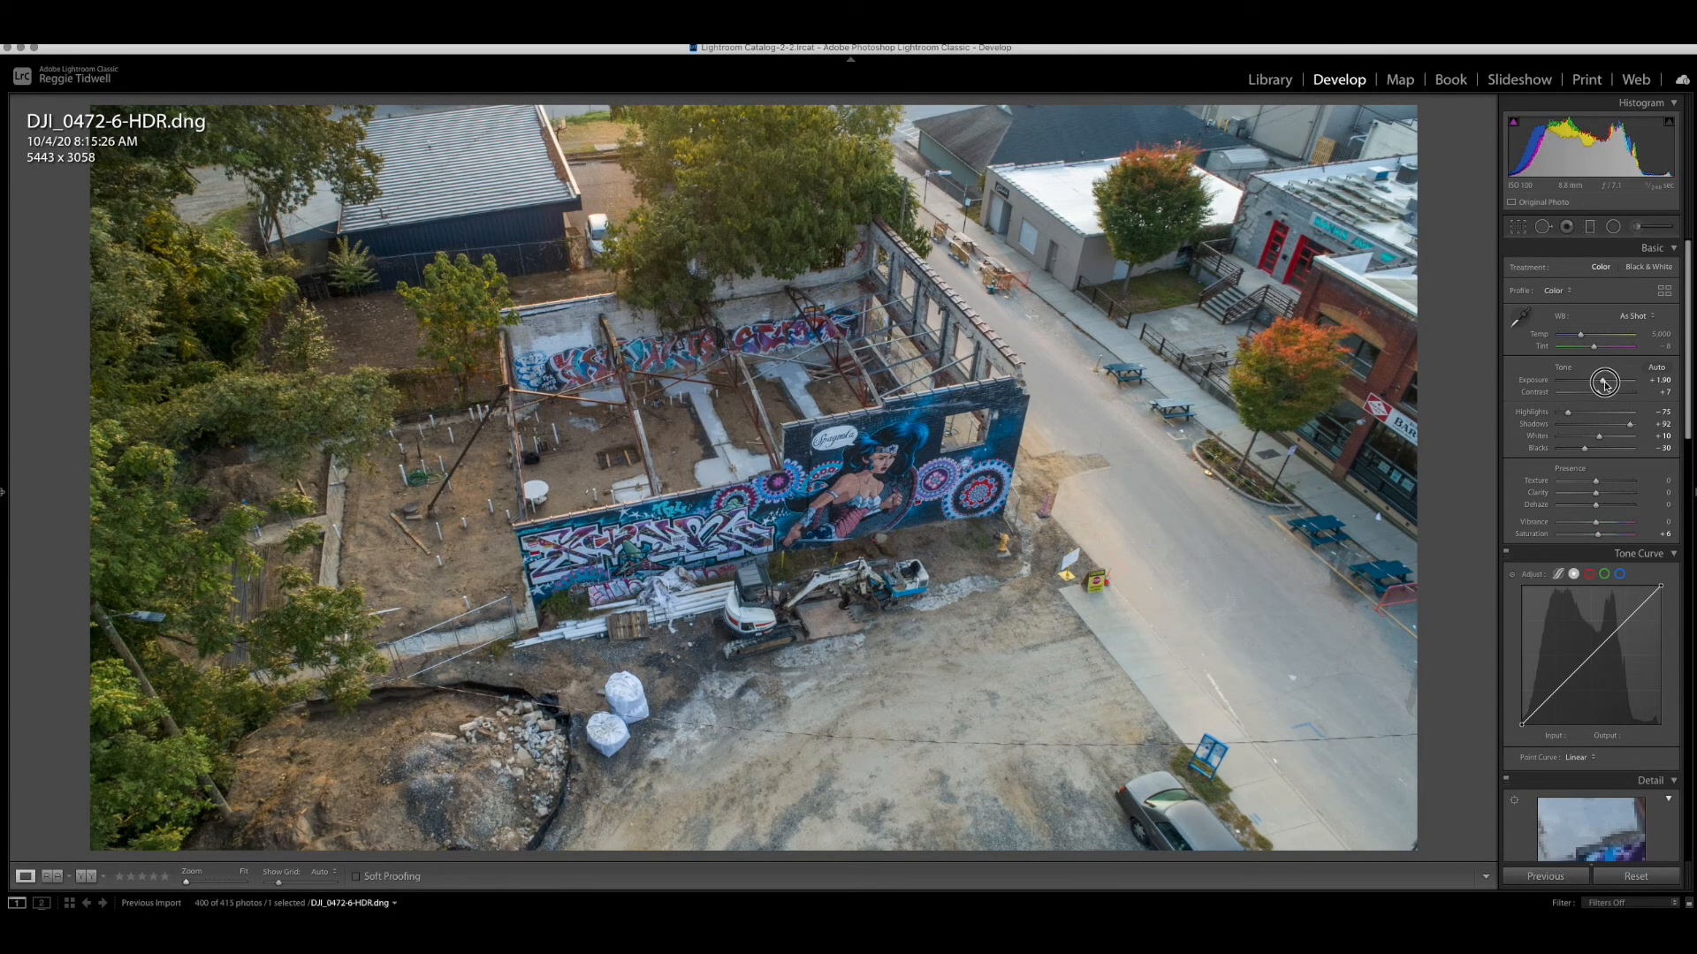
{"action": "left_click_drag", "start_coordinate": [1605, 385], "coordinate": [1607, 385]}
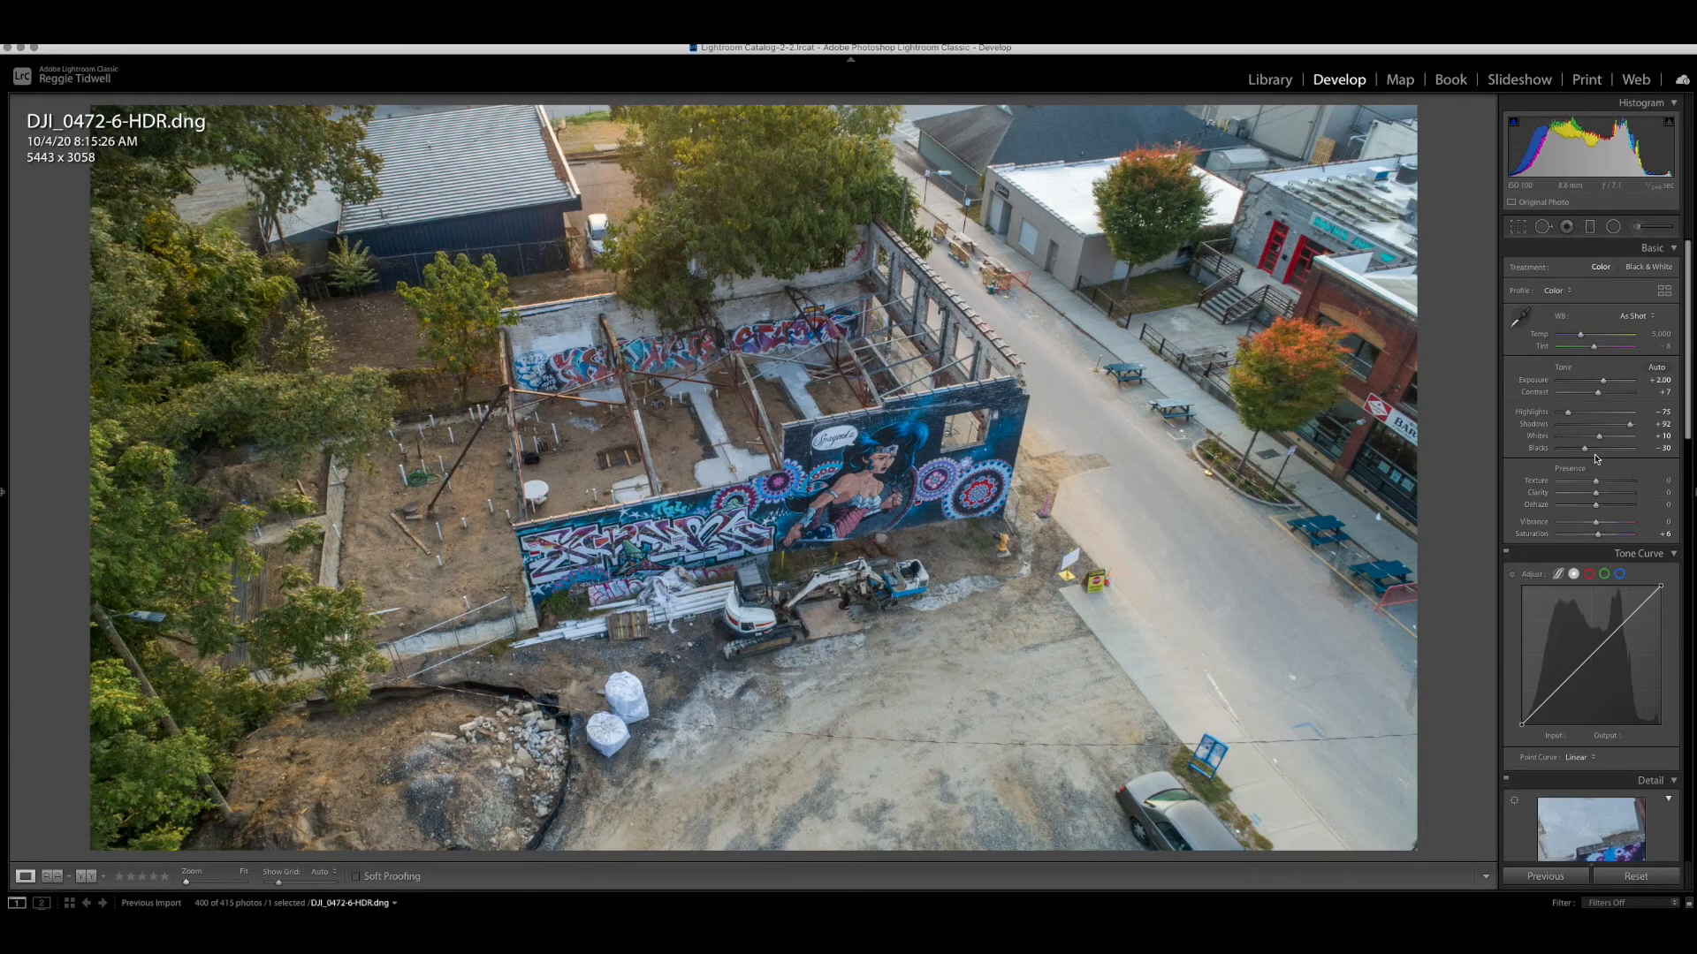
{"action": "left_click_drag", "start_coordinate": [1596, 492], "coordinate": [1617, 498]}
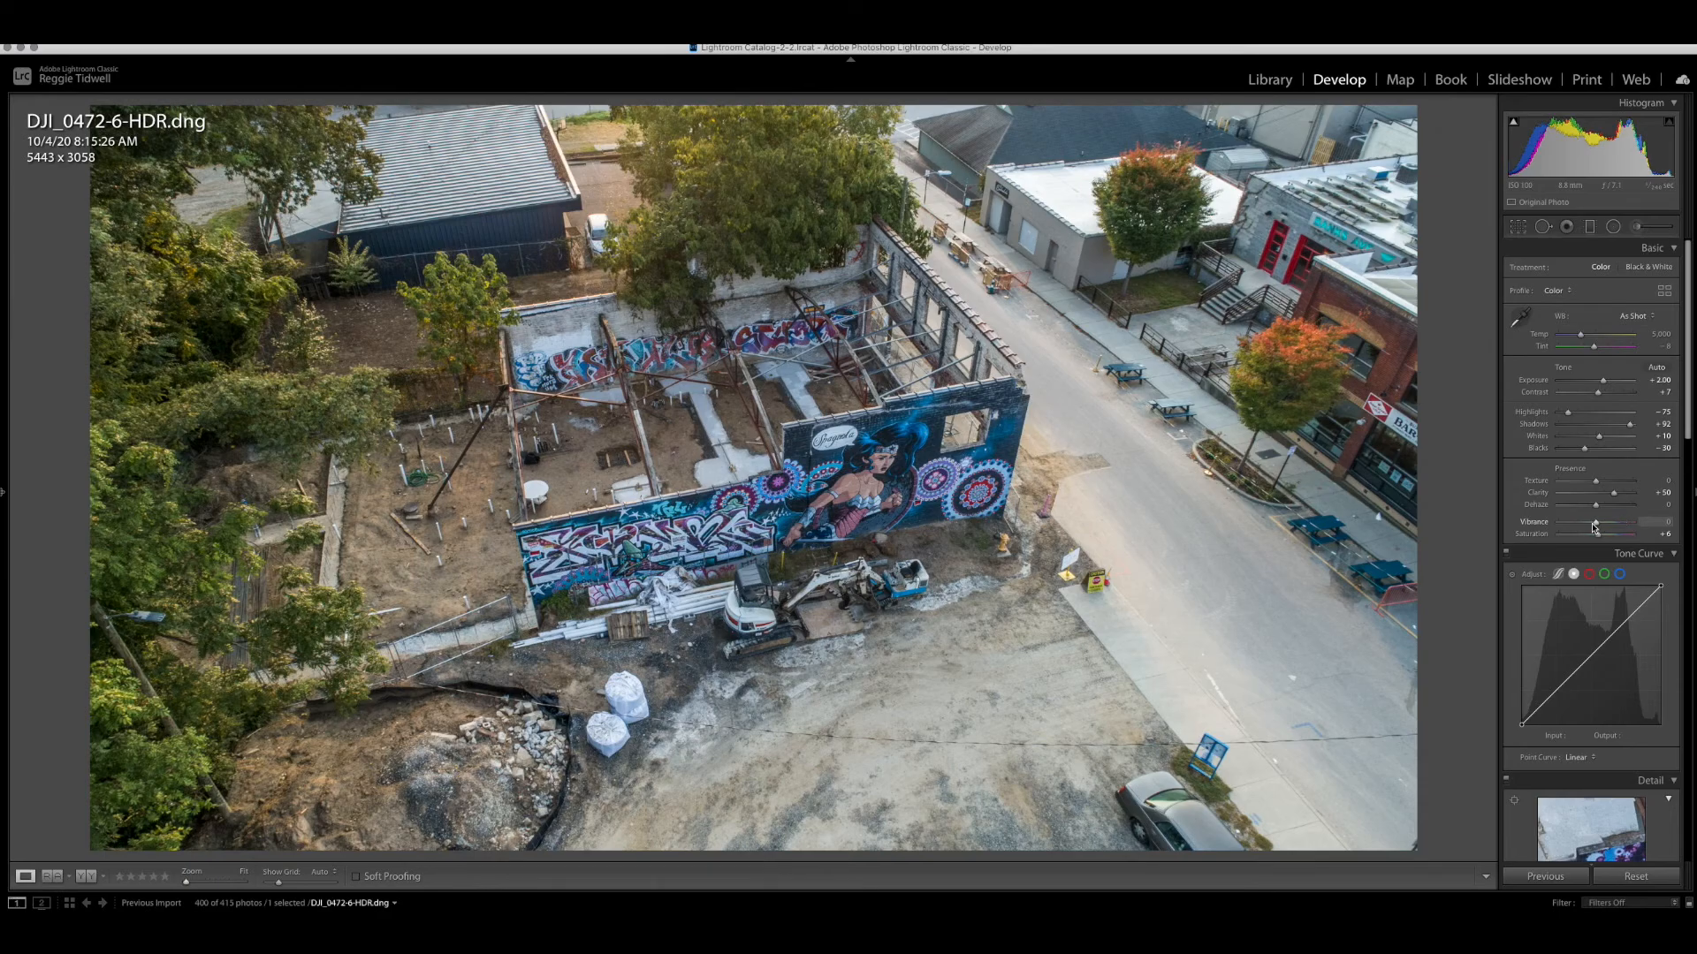
Set the photo's Vibrance to +30 and give its tone curve the Medium Contrast point curve.
{"action": "left_click_drag", "start_coordinate": [1596, 525], "coordinate": [1606, 525]}
{"action": "left_click_drag", "start_coordinate": [1607, 526], "coordinate": [1608, 526]}
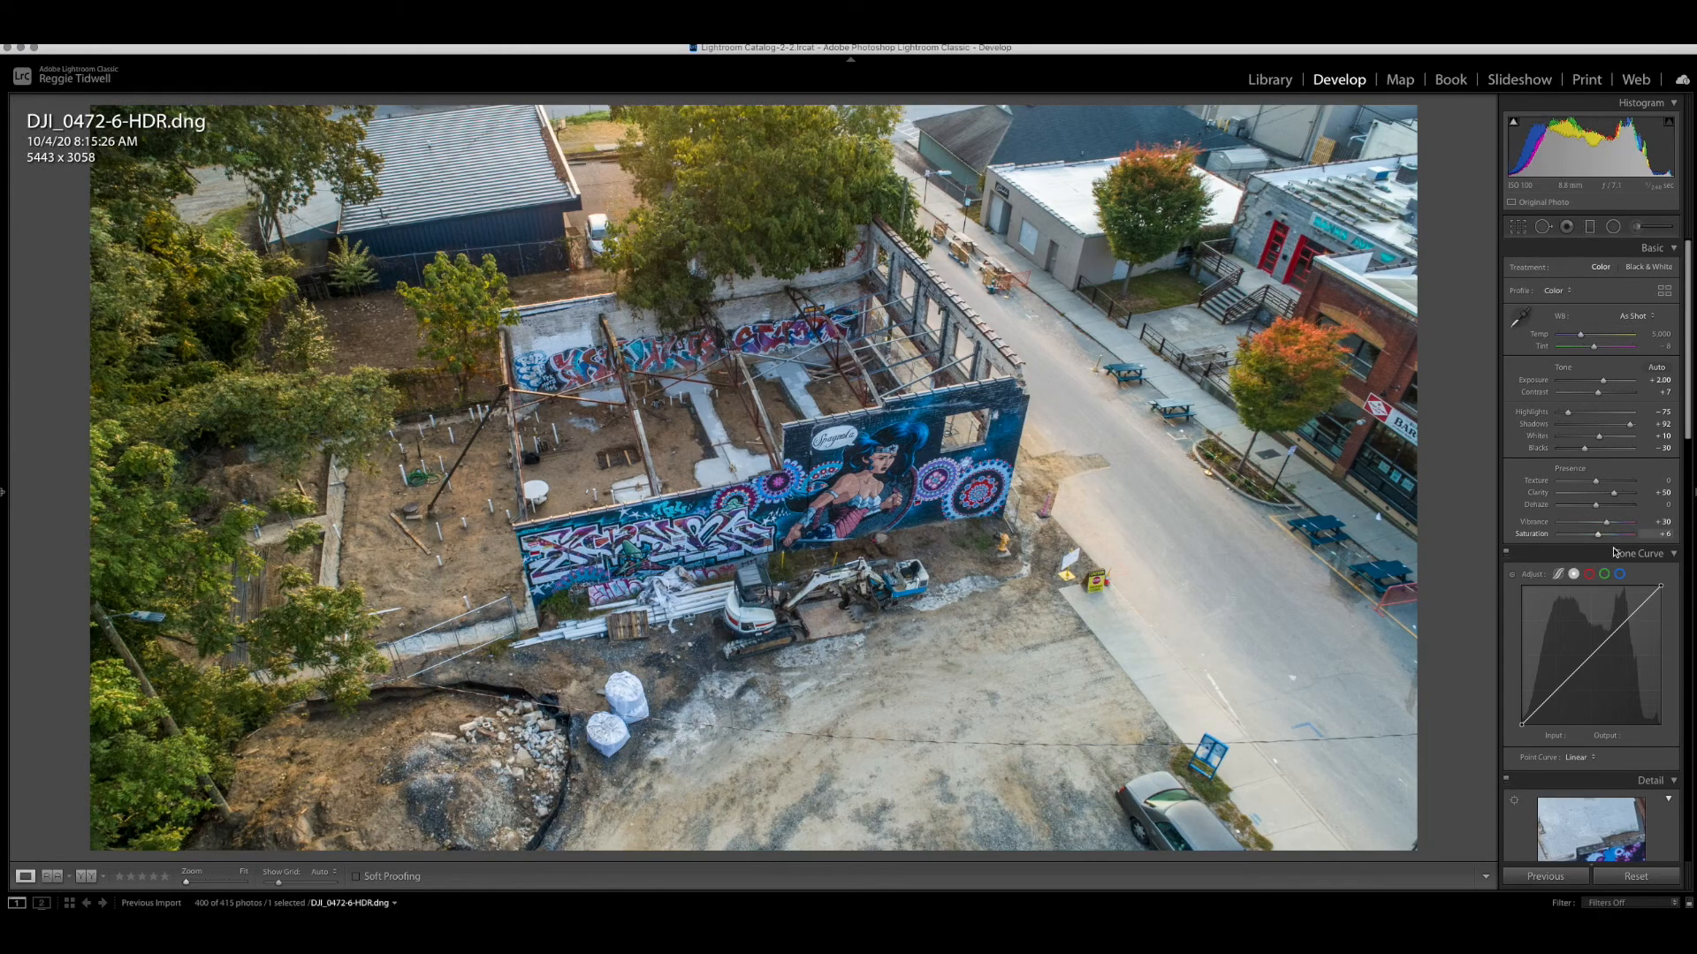
{"action": "left_click", "coordinate": [1575, 759]}
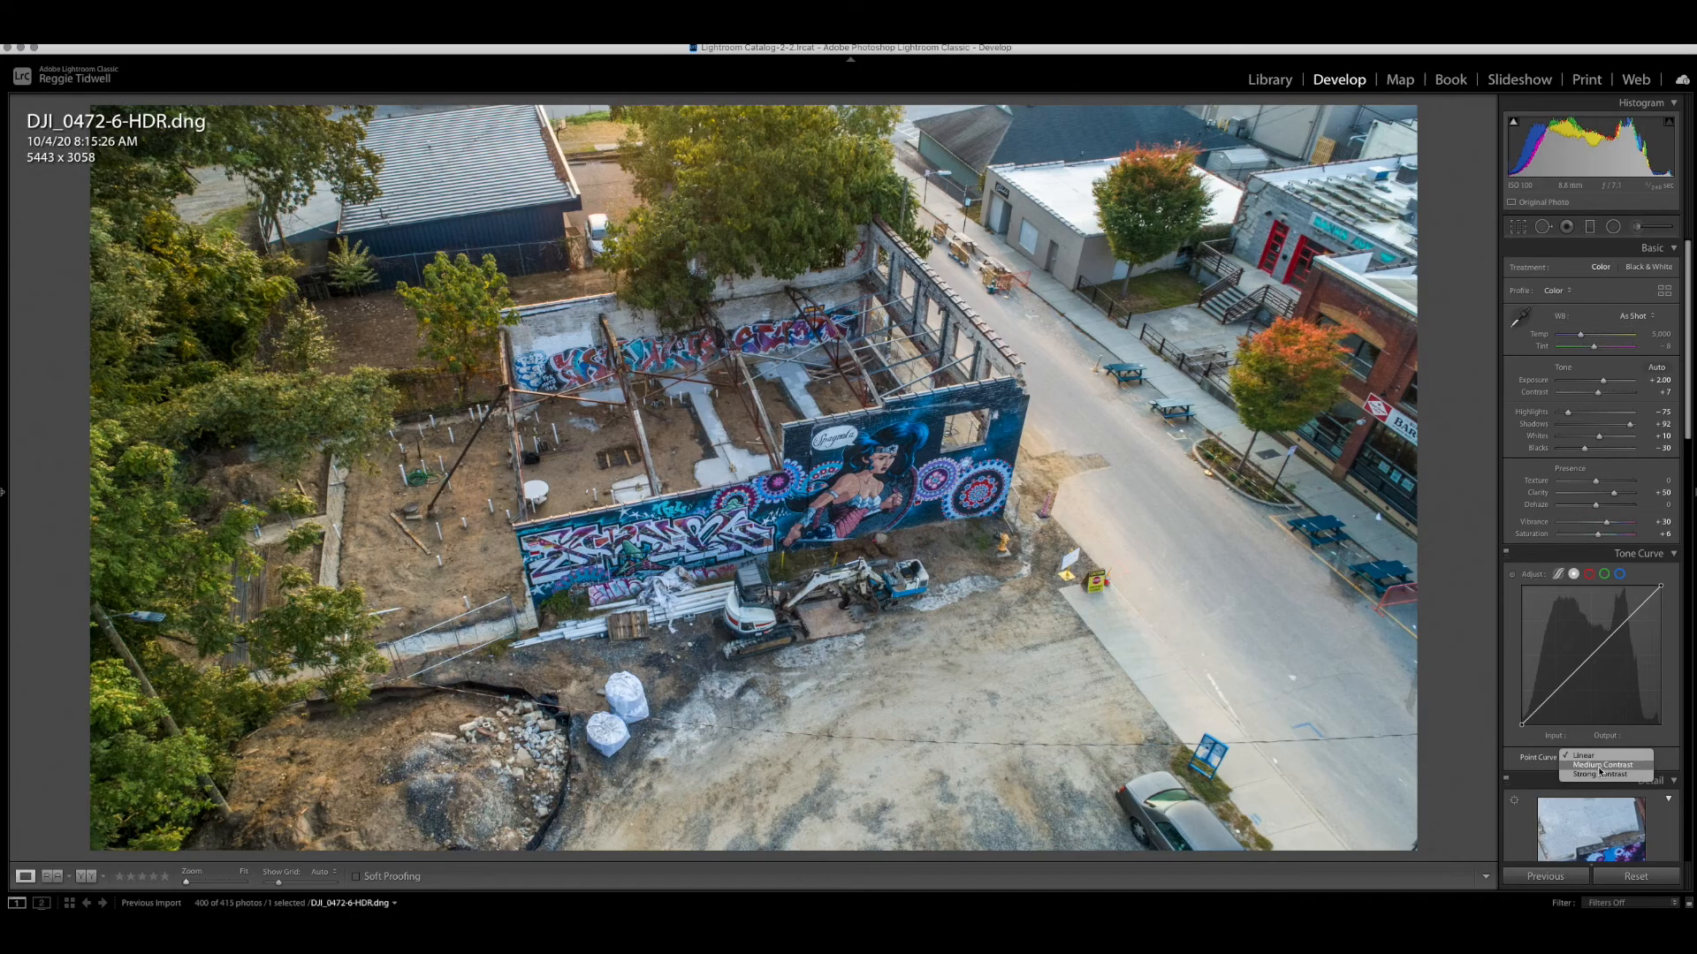
{"action": "left_click", "coordinate": [1590, 764]}
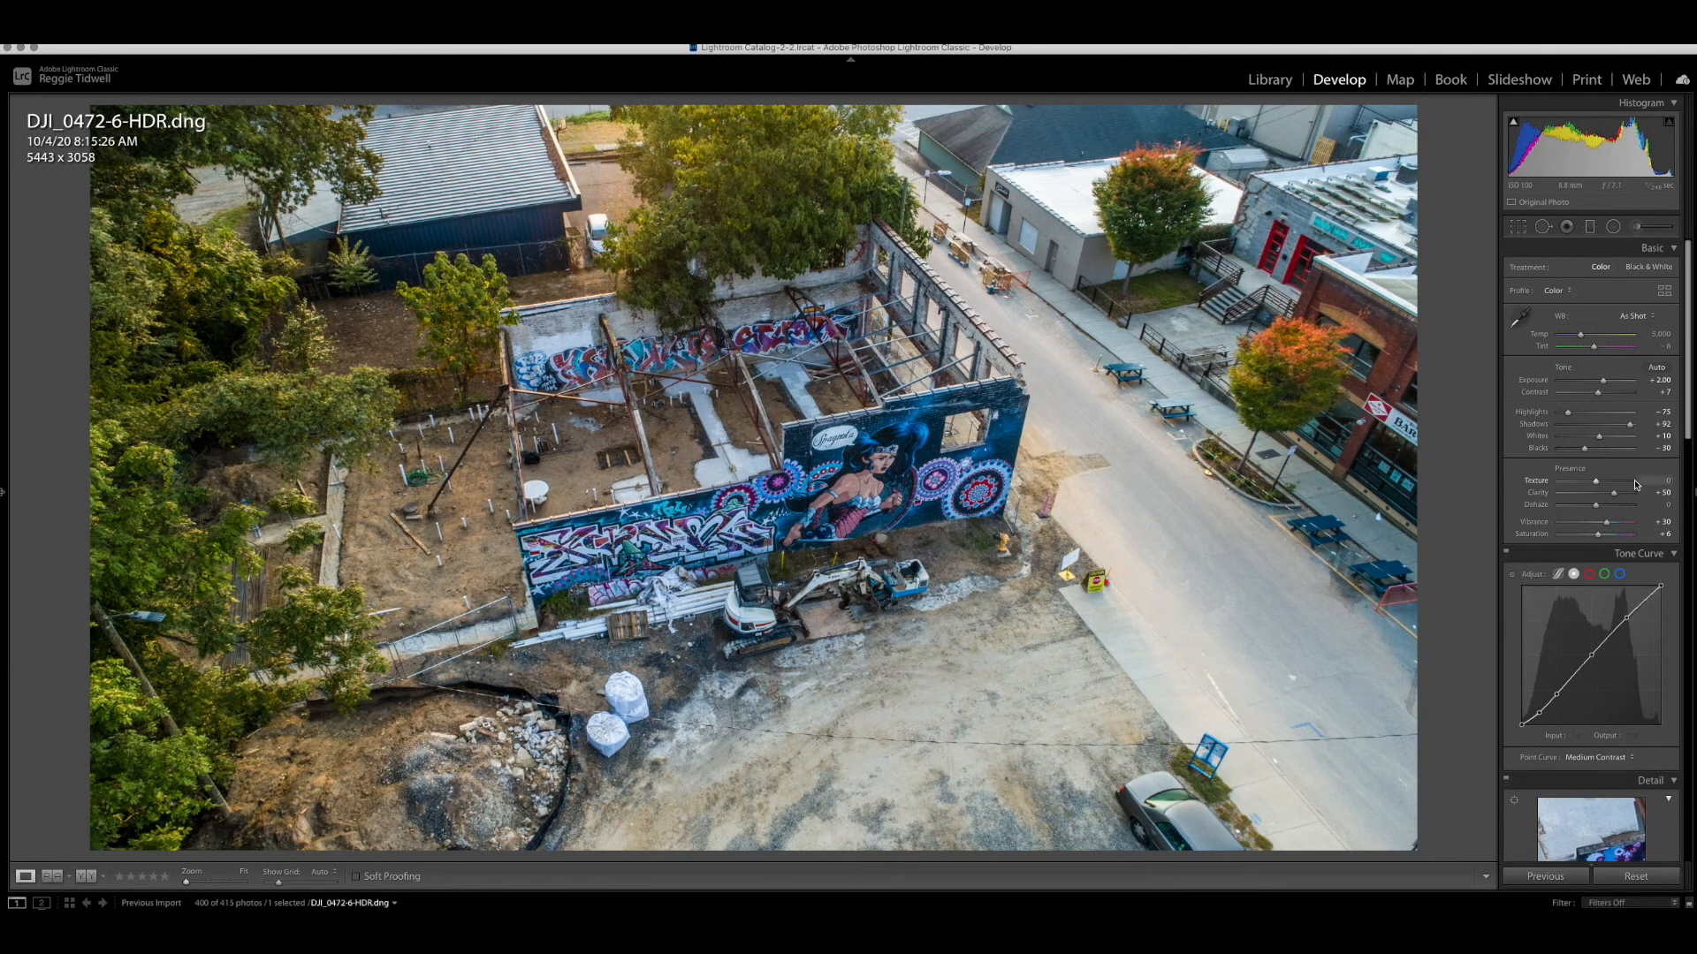
Shift the Green hue in the HSL/Color settings towards a cooler, bluer green.
{"action": "scroll", "coordinate": [1616, 626], "scroll_direction": "down", "scroll_amount": 4}
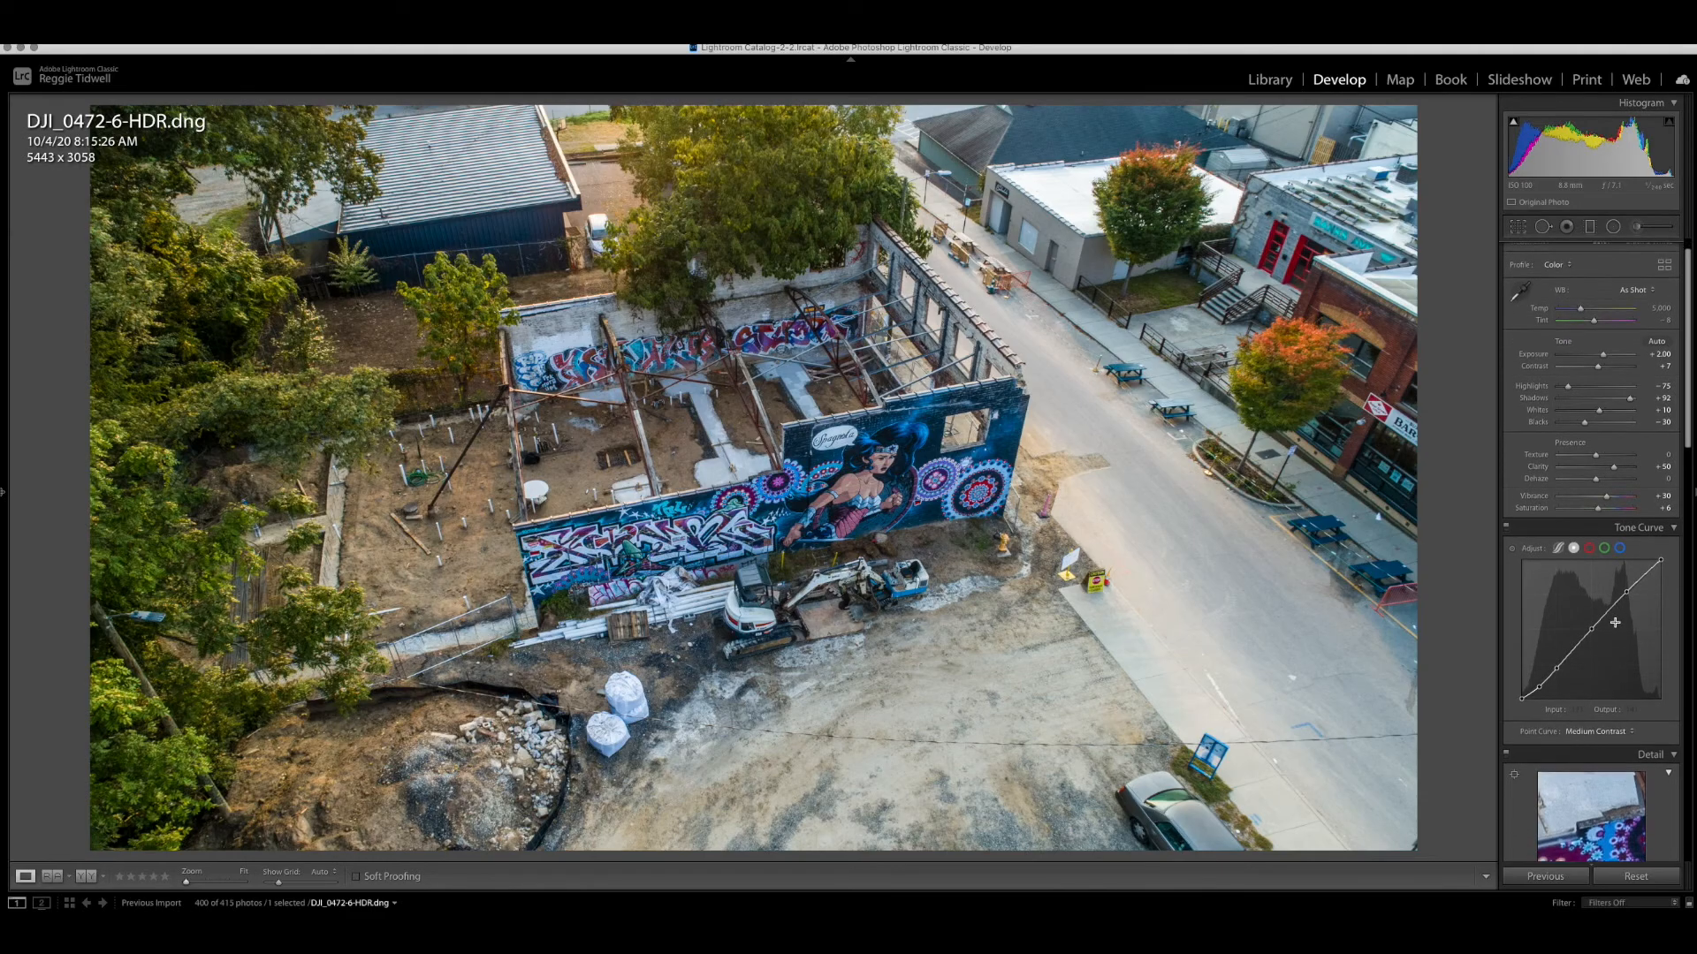
{"action": "scroll", "coordinate": [1617, 625], "scroll_direction": "down", "scroll_amount": 3}
{"action": "scroll", "coordinate": [1616, 626], "scroll_direction": "down", "scroll_amount": 6}
{"action": "scroll", "coordinate": [1616, 626], "scroll_direction": "down", "scroll_amount": 1}
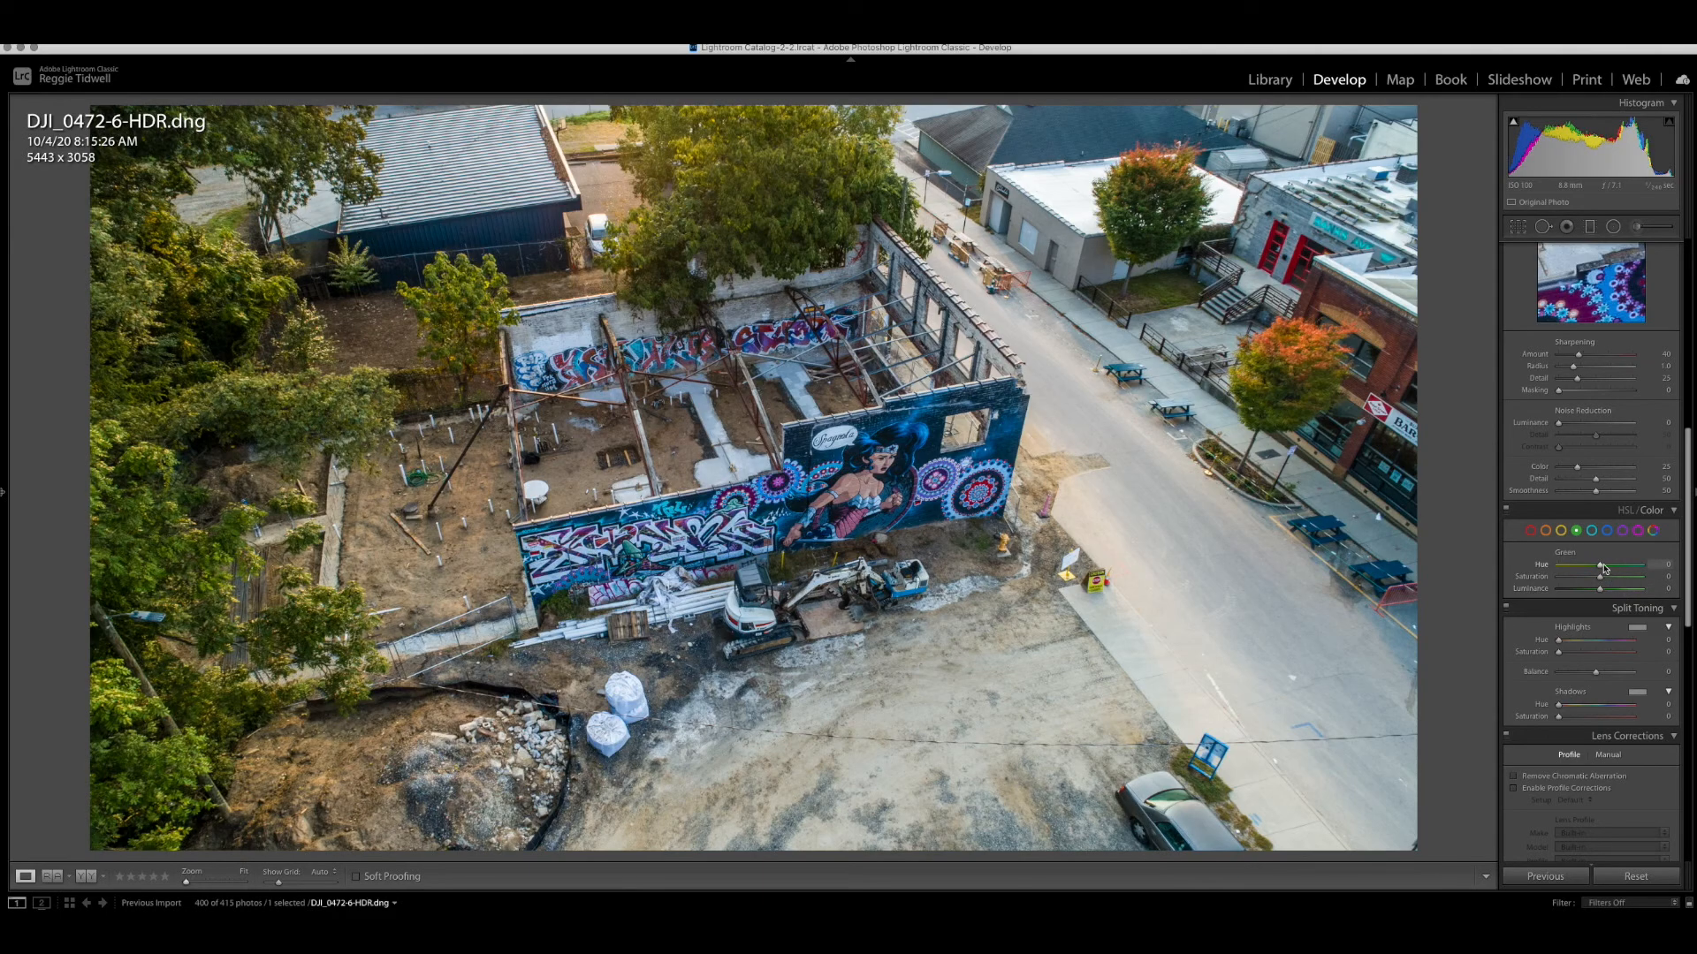
{"action": "mouse_move", "coordinate": [1600, 570]}
{"action": "left_mouse_down"}
{"action": "mouse_move", "coordinate": [1624, 570]}
{"action": "mouse_move", "coordinate": [1604, 593]}
{"action": "mouse_move", "coordinate": [1622, 592]}
{"action": "left_mouse_up"}
{"action": "scroll", "coordinate": [1619, 588], "scroll_direction": "up", "scroll_amount": 5}
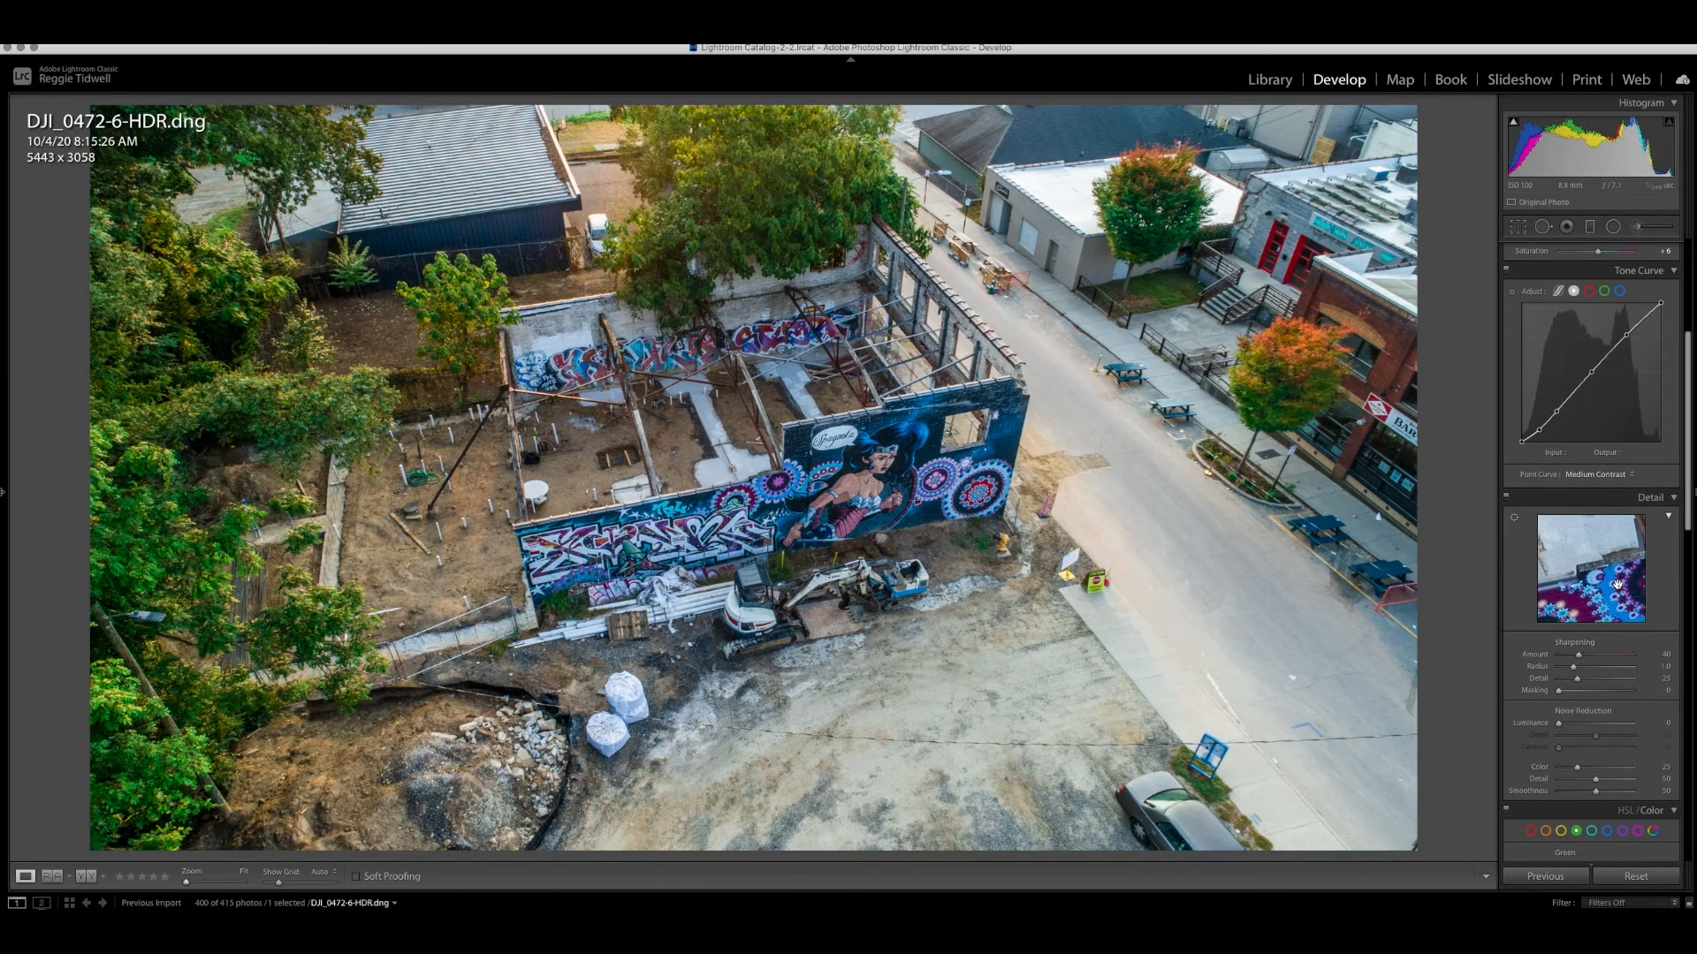
{"action": "scroll", "coordinate": [1617, 586], "scroll_direction": "up", "scroll_amount": 4}
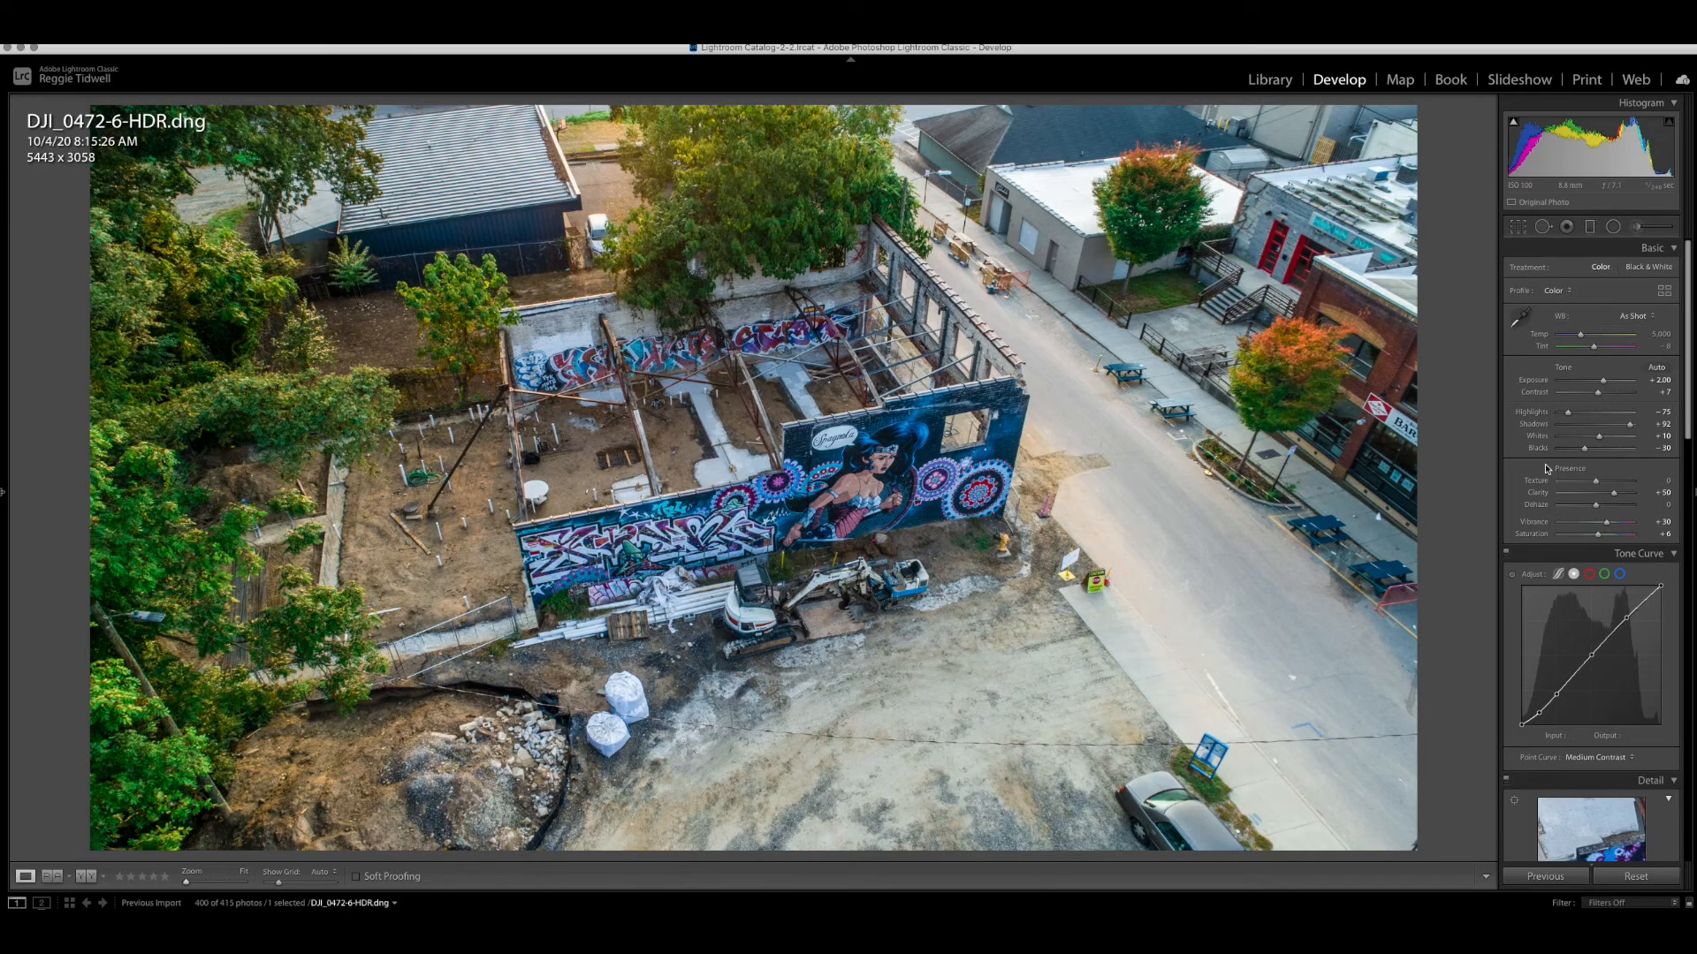
Export the photo to Luminar 4 using the Edit a Copy with Lightroom Adjustments preset.
{"action": "left_click", "coordinate": [834, 466]}
{"action": "right_click", "coordinate": [834, 467]}
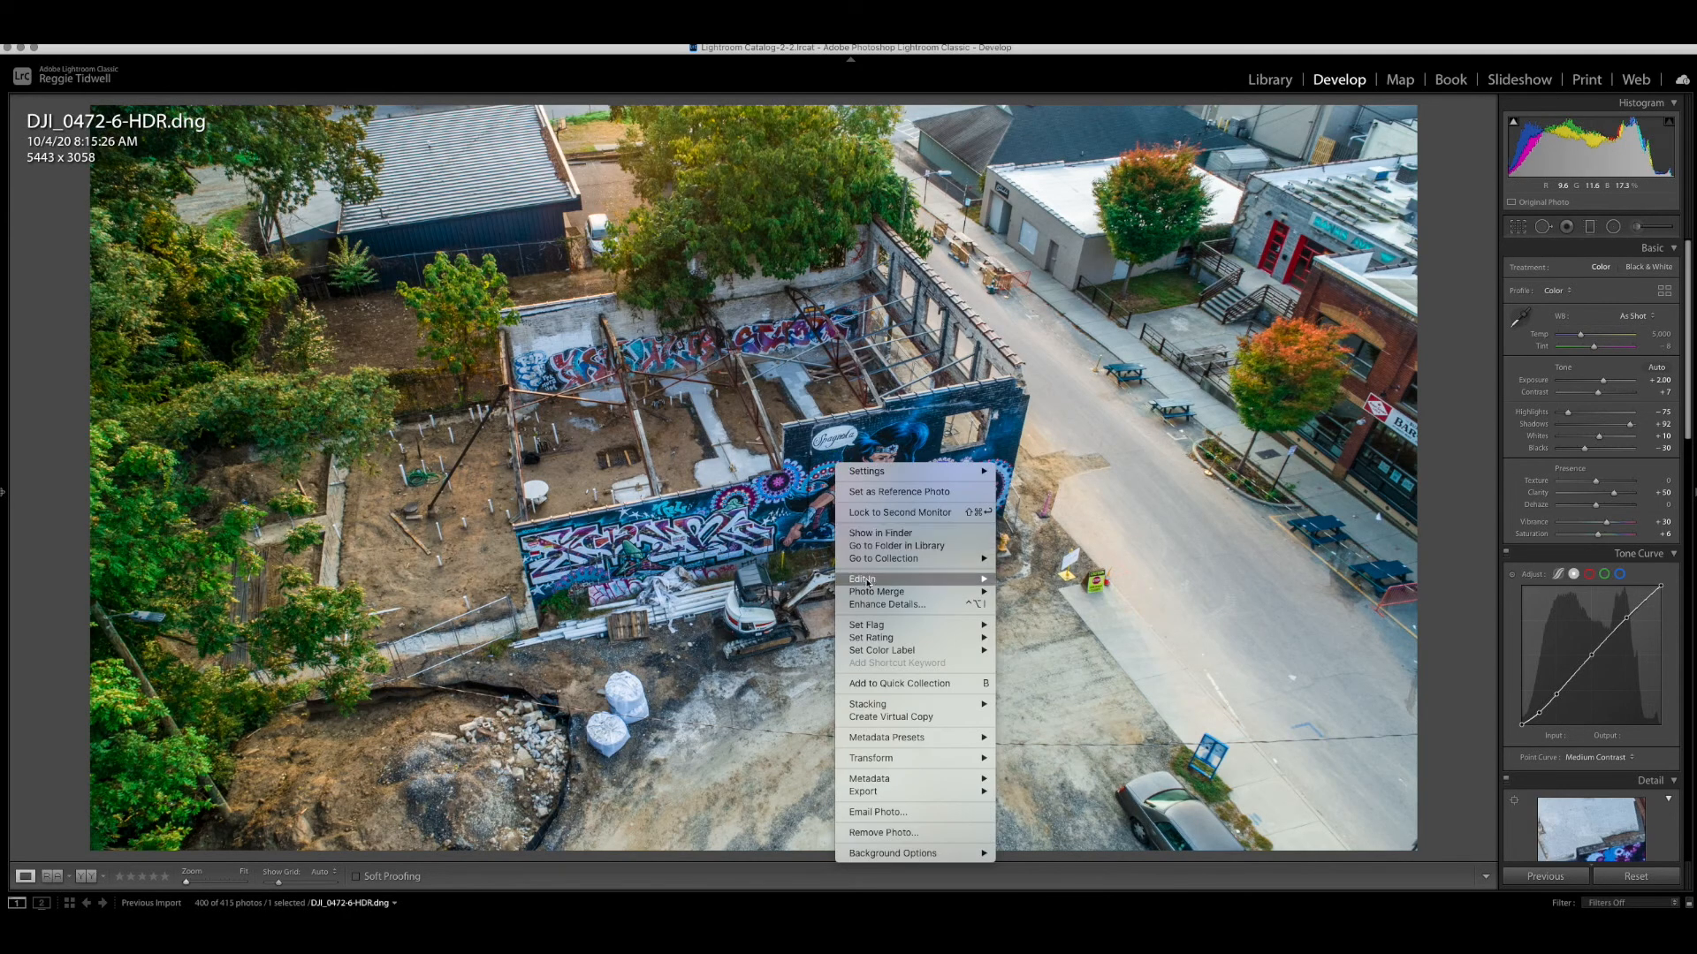
{"action": "mouse_move", "coordinate": [914, 792]}
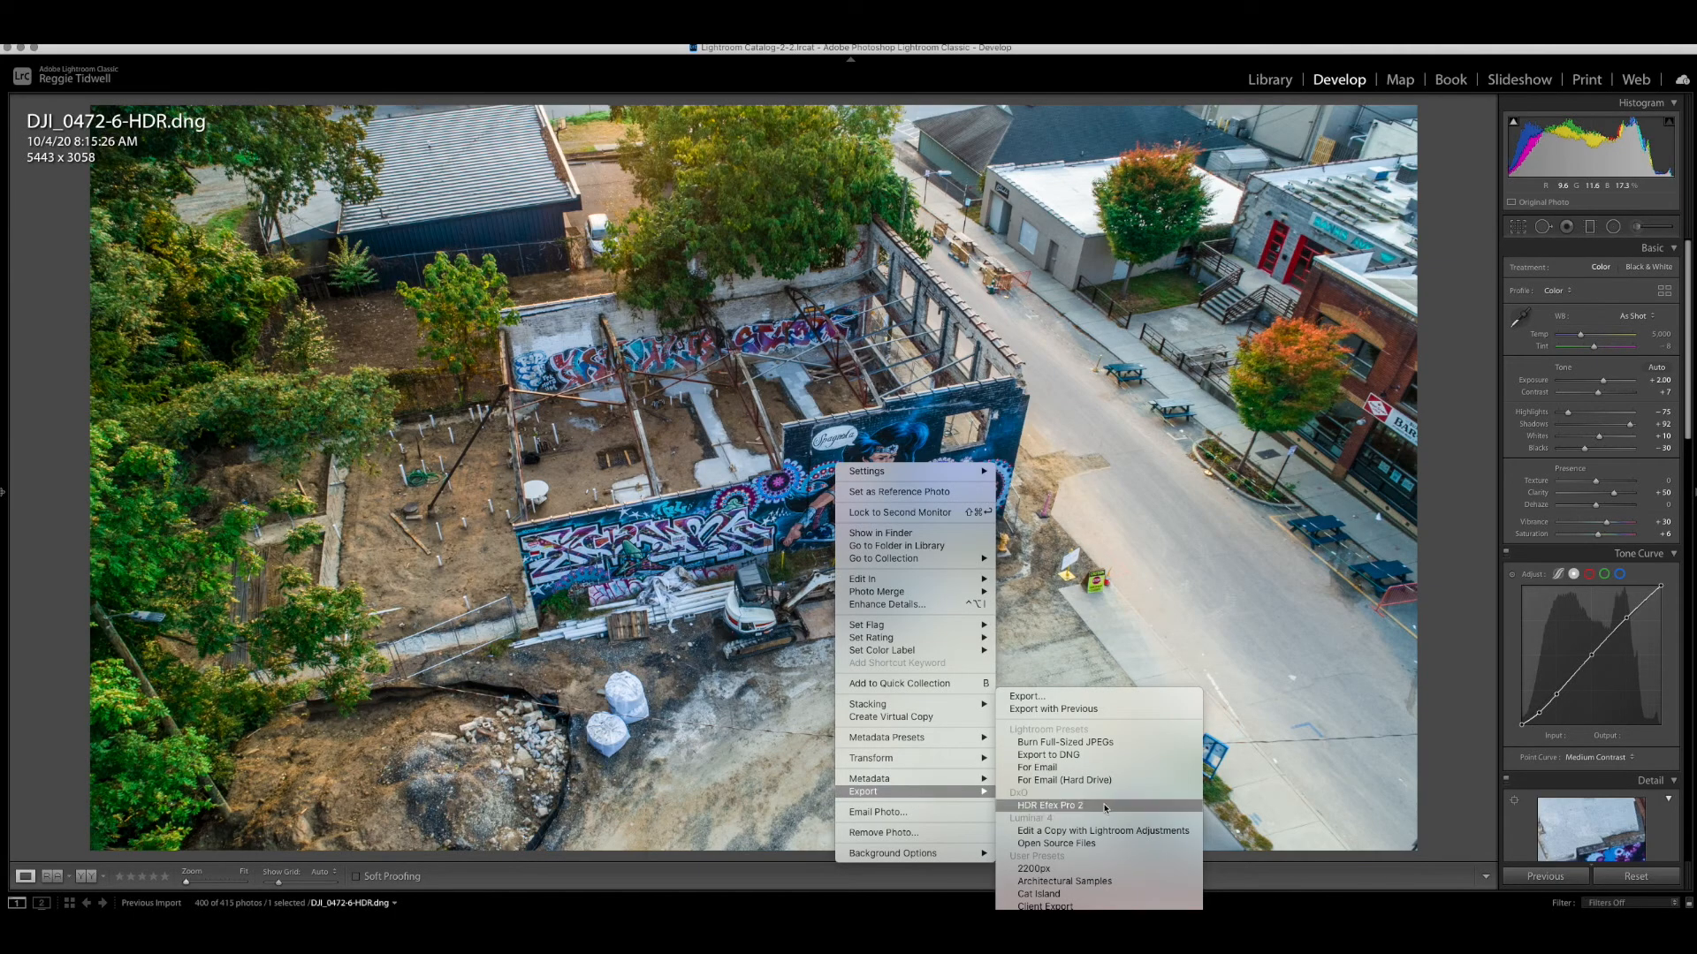
{"action": "left_click", "coordinate": [1085, 832]}
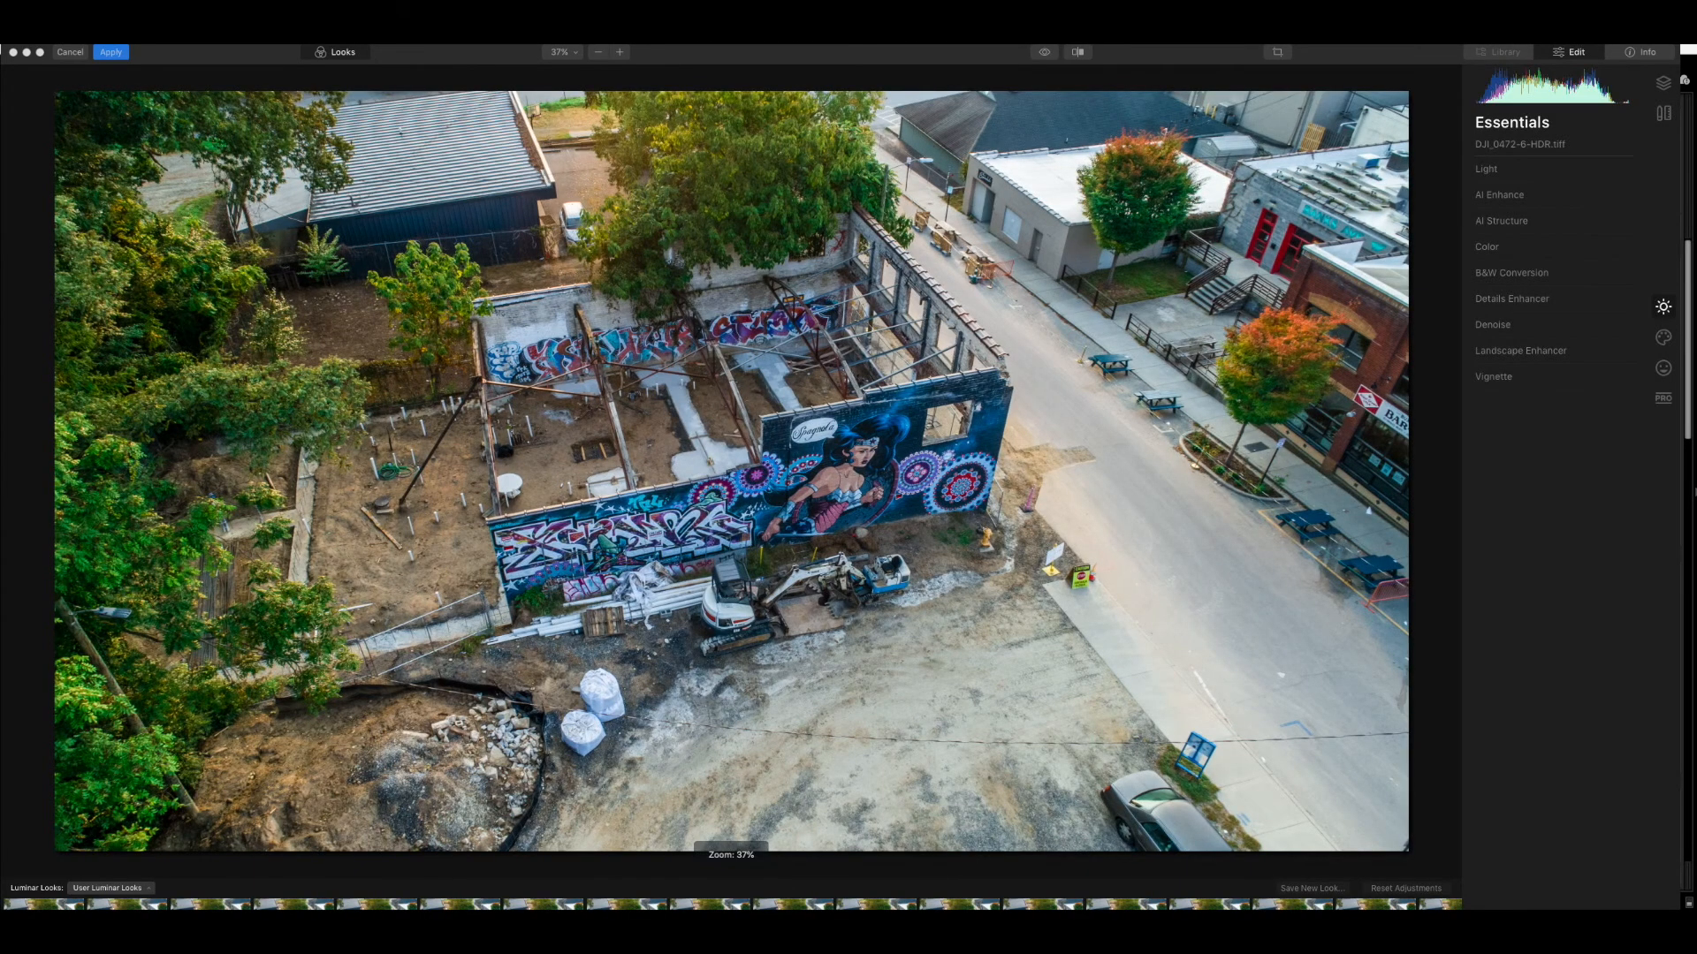
Add the Portrait set's Orton Effect to the photo with an Amount of 20.
{"action": "left_click", "coordinate": [1663, 368]}
{"action": "left_click", "coordinate": [1526, 248]}
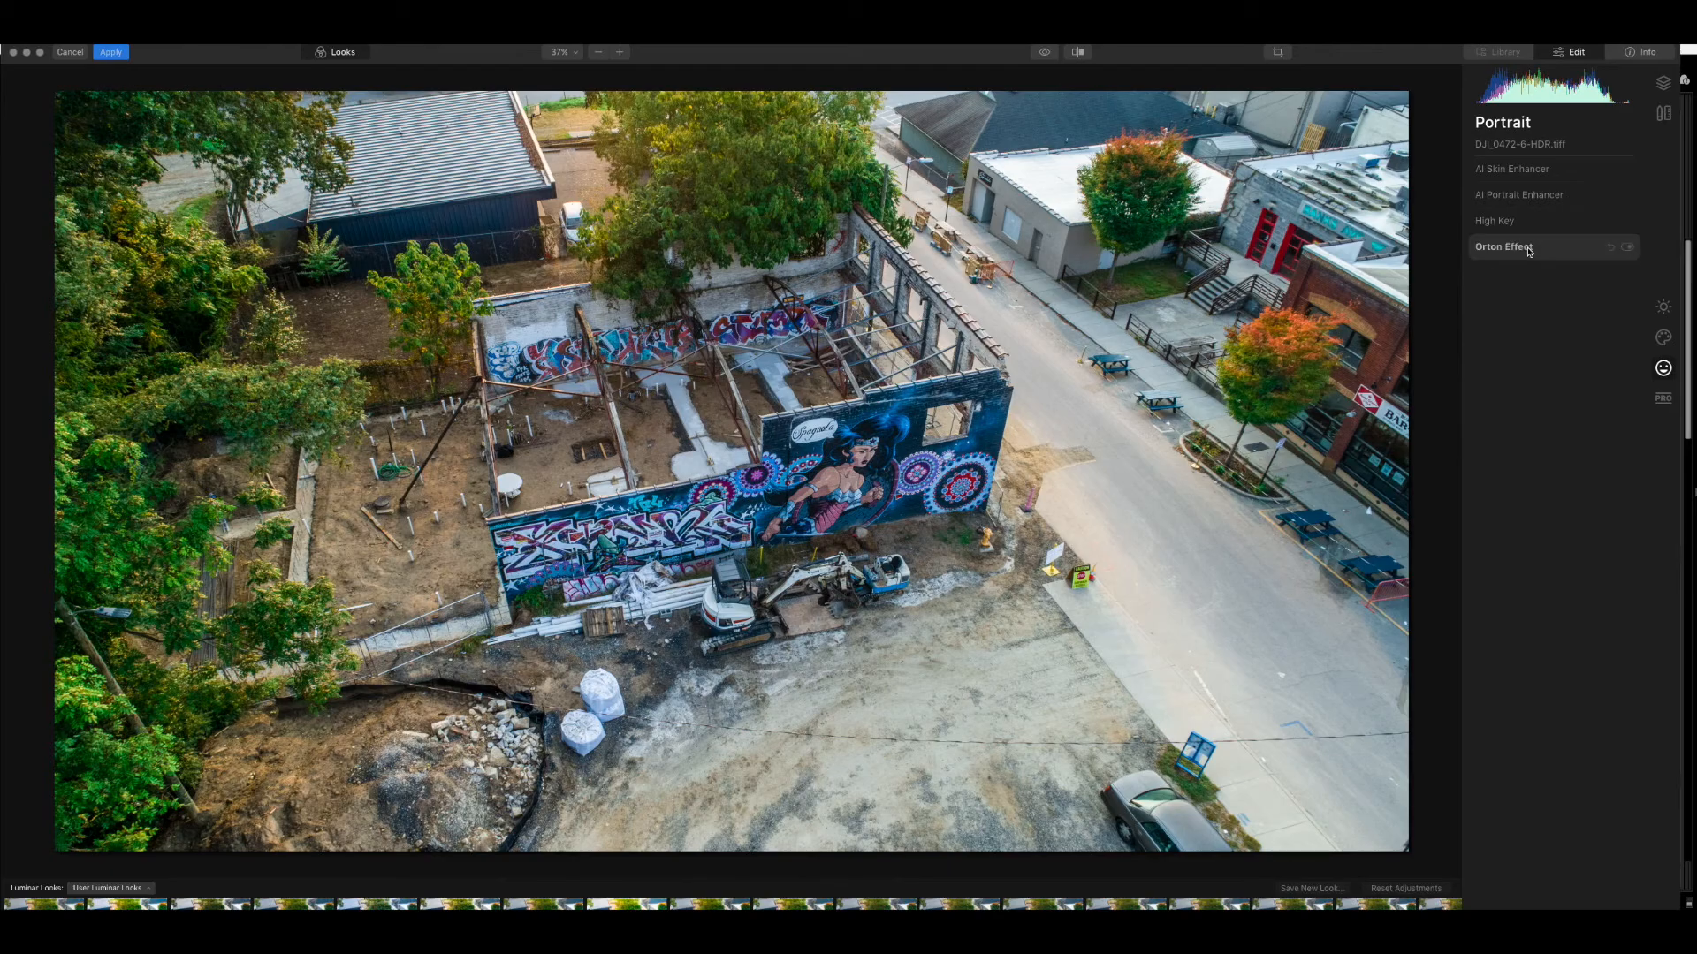
{"action": "left_click_drag", "start_coordinate": [1475, 297], "coordinate": [1508, 298]}
Compare the photo with and without the Orton Effect, and apply the edit with the effect on to return to Lightroom.
{"action": "left_click", "coordinate": [1628, 247]}
{"action": "left_click", "coordinate": [1628, 248]}
{"action": "left_click", "coordinate": [1627, 248]}
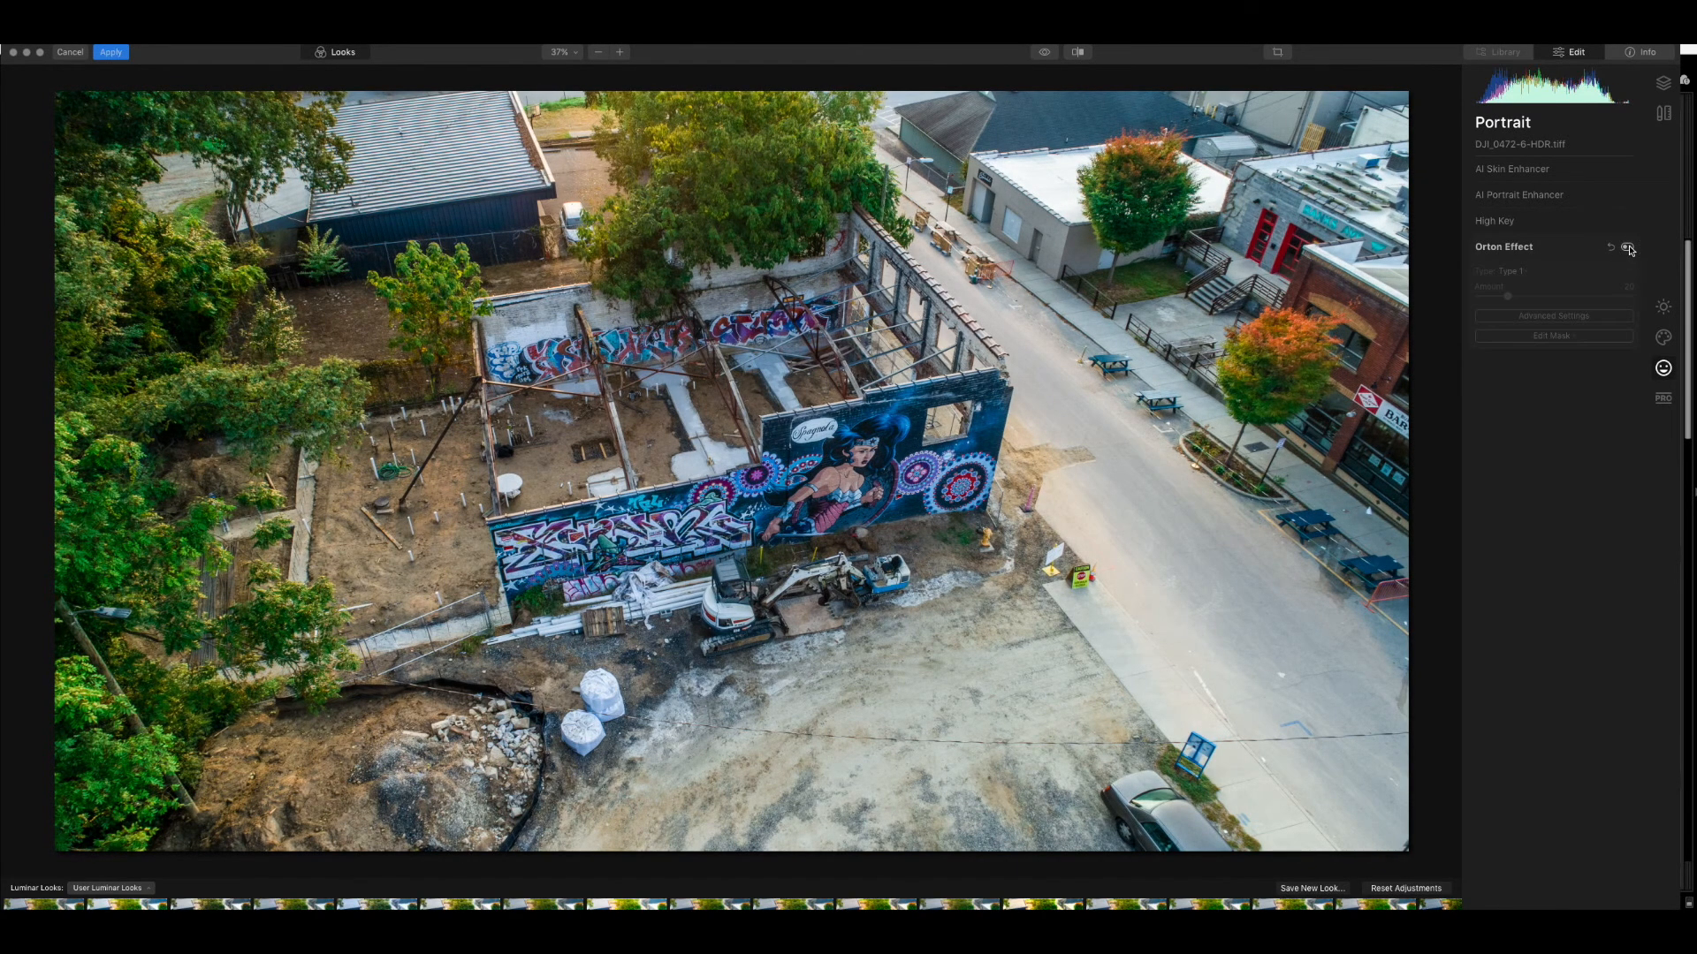
{"action": "left_click", "coordinate": [1627, 248]}
{"action": "left_click", "coordinate": [1628, 248]}
{"action": "left_click", "coordinate": [1628, 249]}
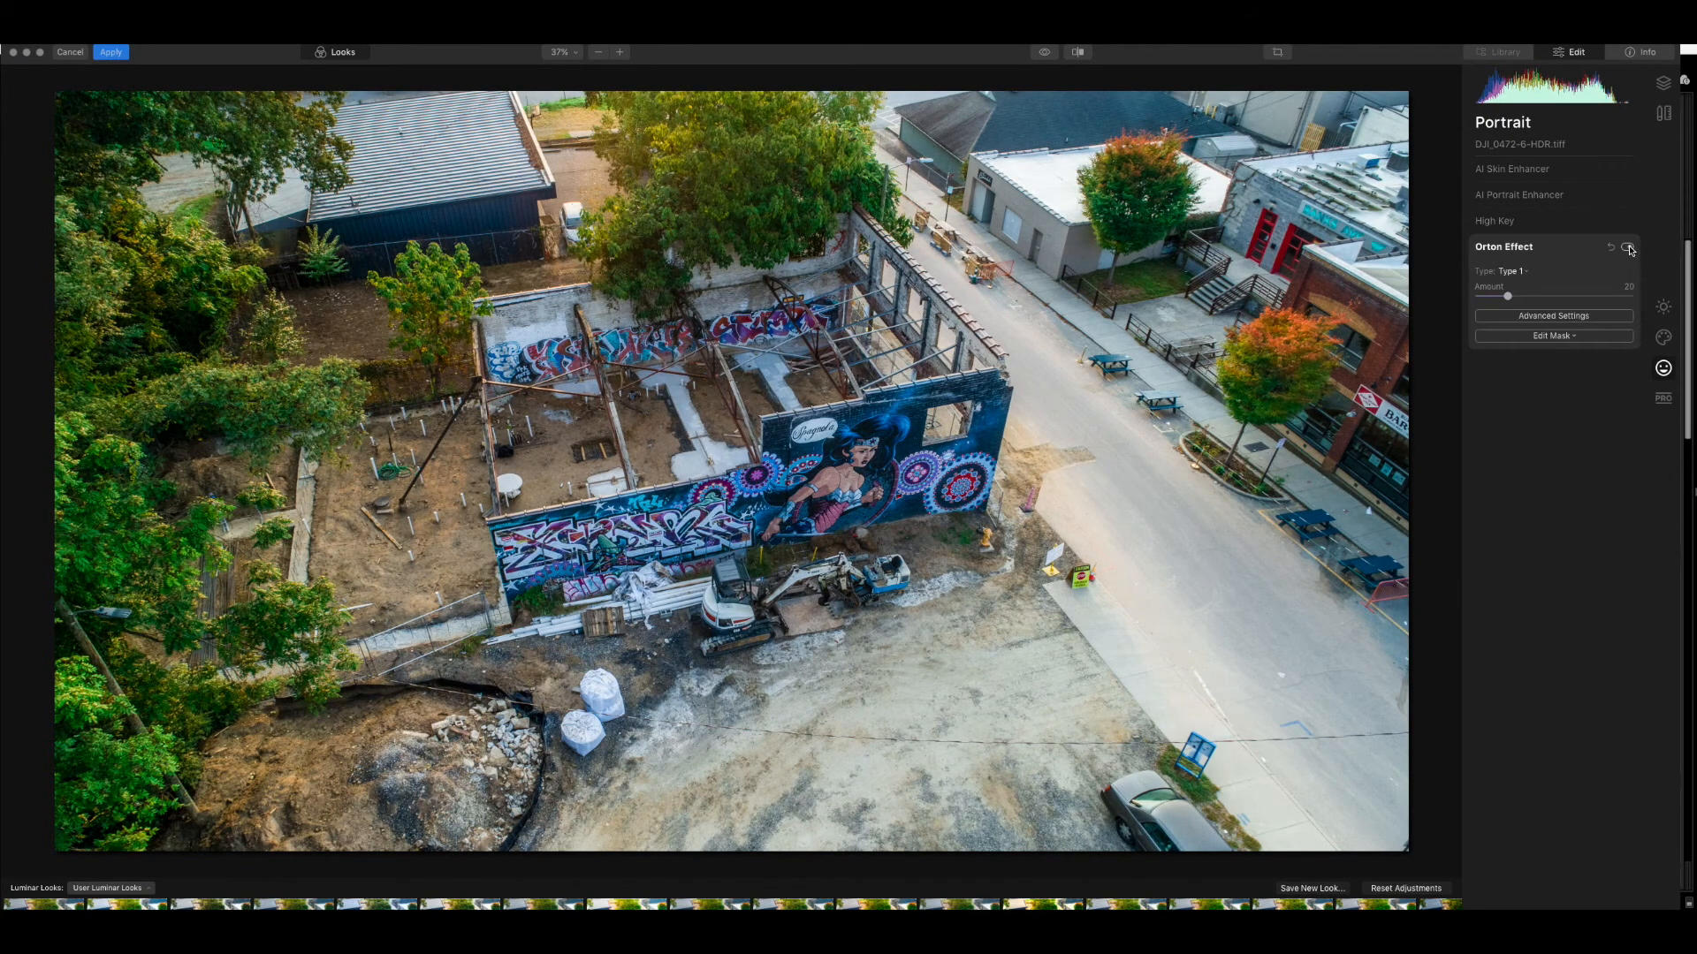
{"action": "left_click", "coordinate": [1627, 248]}
{"action": "left_click", "coordinate": [1628, 248]}
{"action": "left_click", "coordinate": [1628, 249]}
{"action": "left_click", "coordinate": [1628, 248]}
{"action": "left_click", "coordinate": [1628, 248]}
{"action": "left_click", "coordinate": [1627, 248]}
{"action": "left_click", "coordinate": [1627, 248]}
{"action": "left_click", "coordinate": [1628, 248]}
{"action": "left_click", "coordinate": [1627, 249]}
{"action": "left_click", "coordinate": [1627, 249]}
{"action": "left_click", "coordinate": [1627, 248]}
{"action": "left_click", "coordinate": [1628, 249]}
{"action": "left_click", "coordinate": [1628, 248]}
{"action": "left_click", "coordinate": [1628, 249]}
{"action": "left_click", "coordinate": [120, 53]}
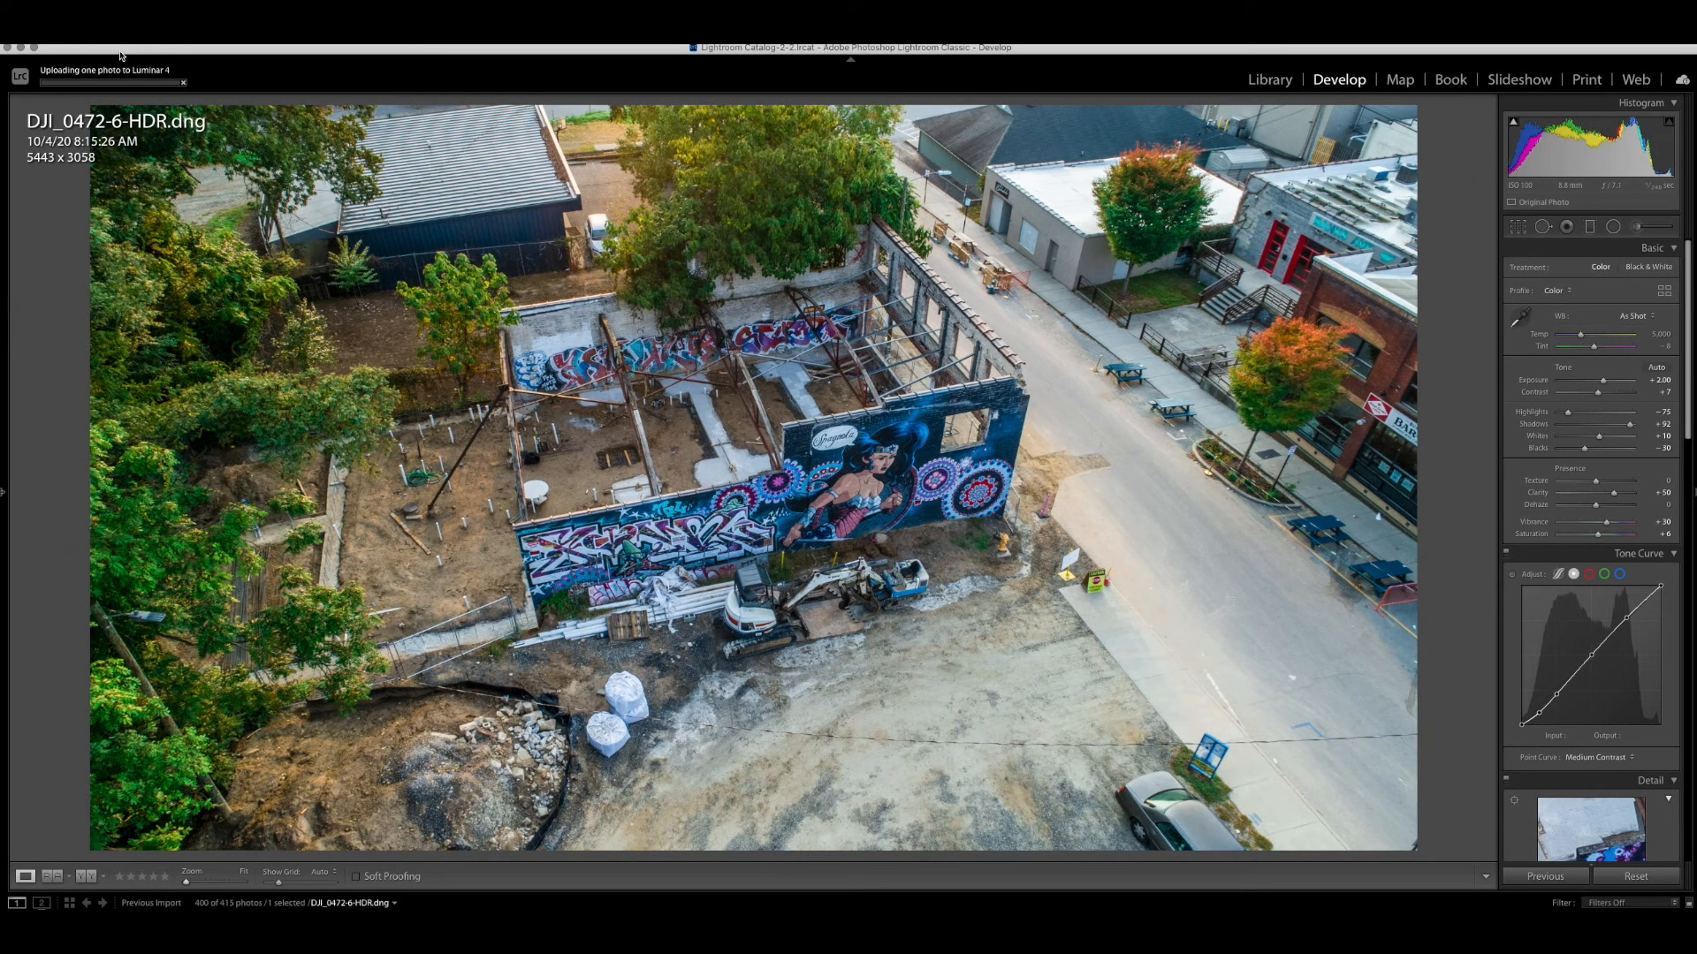
Return to the Library module and show the photos as a thumbnail grid.
{"action": "right_click", "coordinate": [998, 415]}
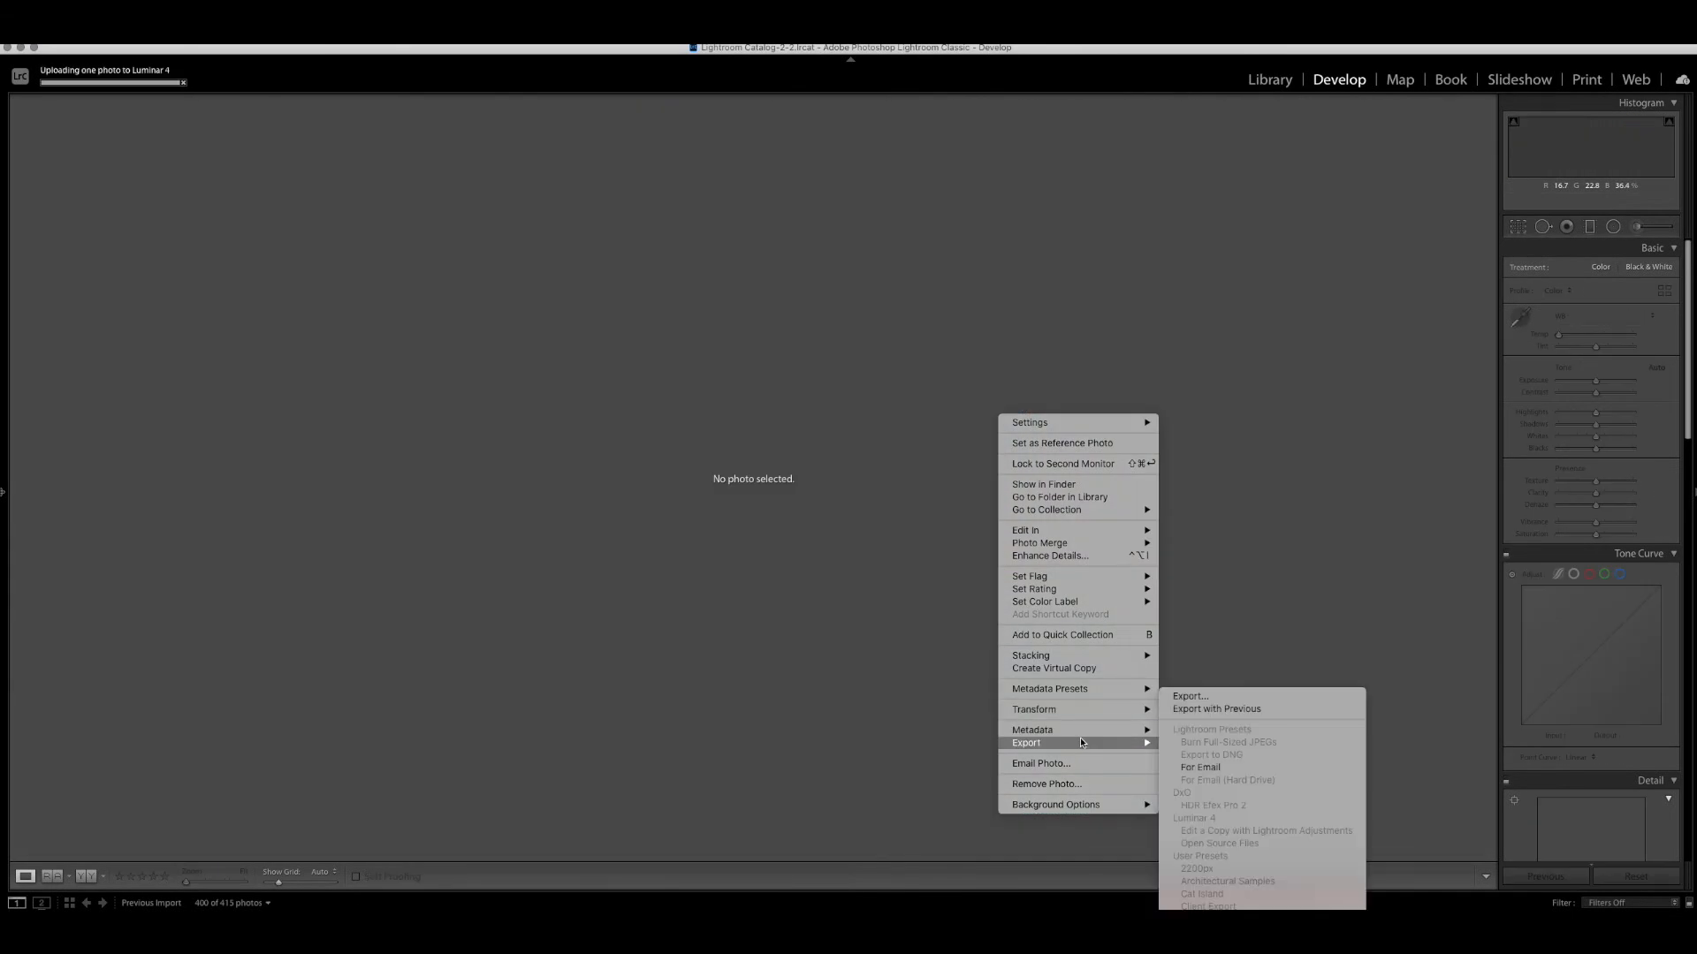
{"action": "left_click", "coordinate": [1281, 81]}
{"action": "left_click", "coordinate": [1277, 83]}
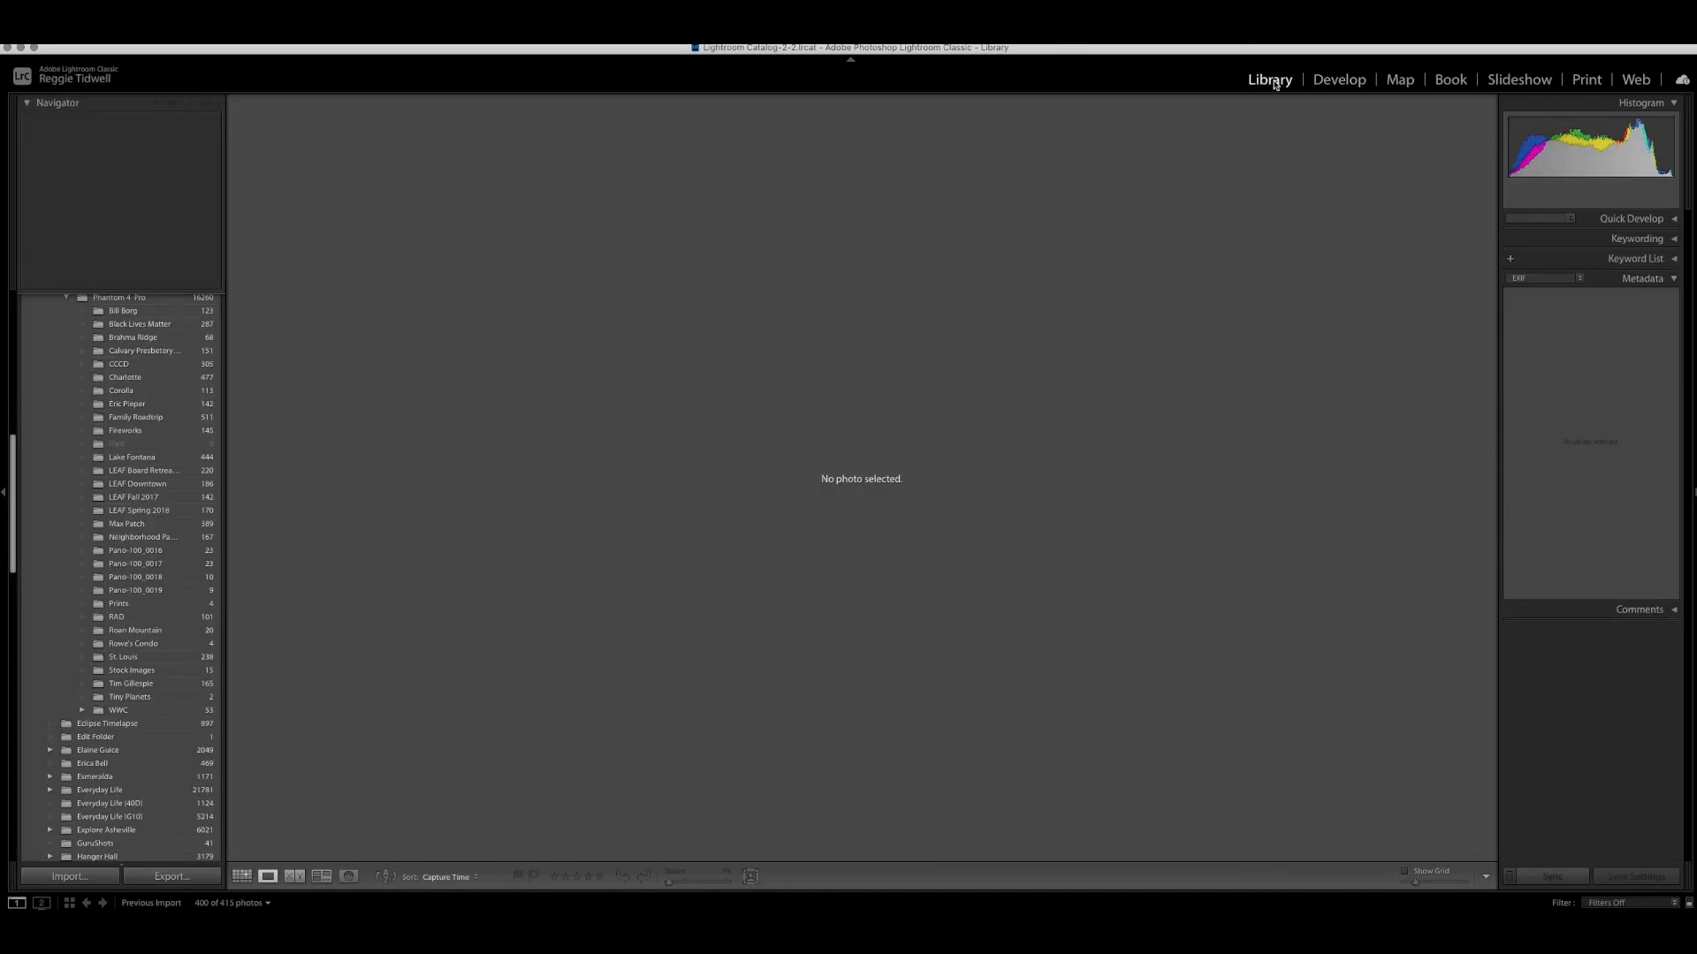
{"action": "left_click", "coordinate": [1284, 322]}
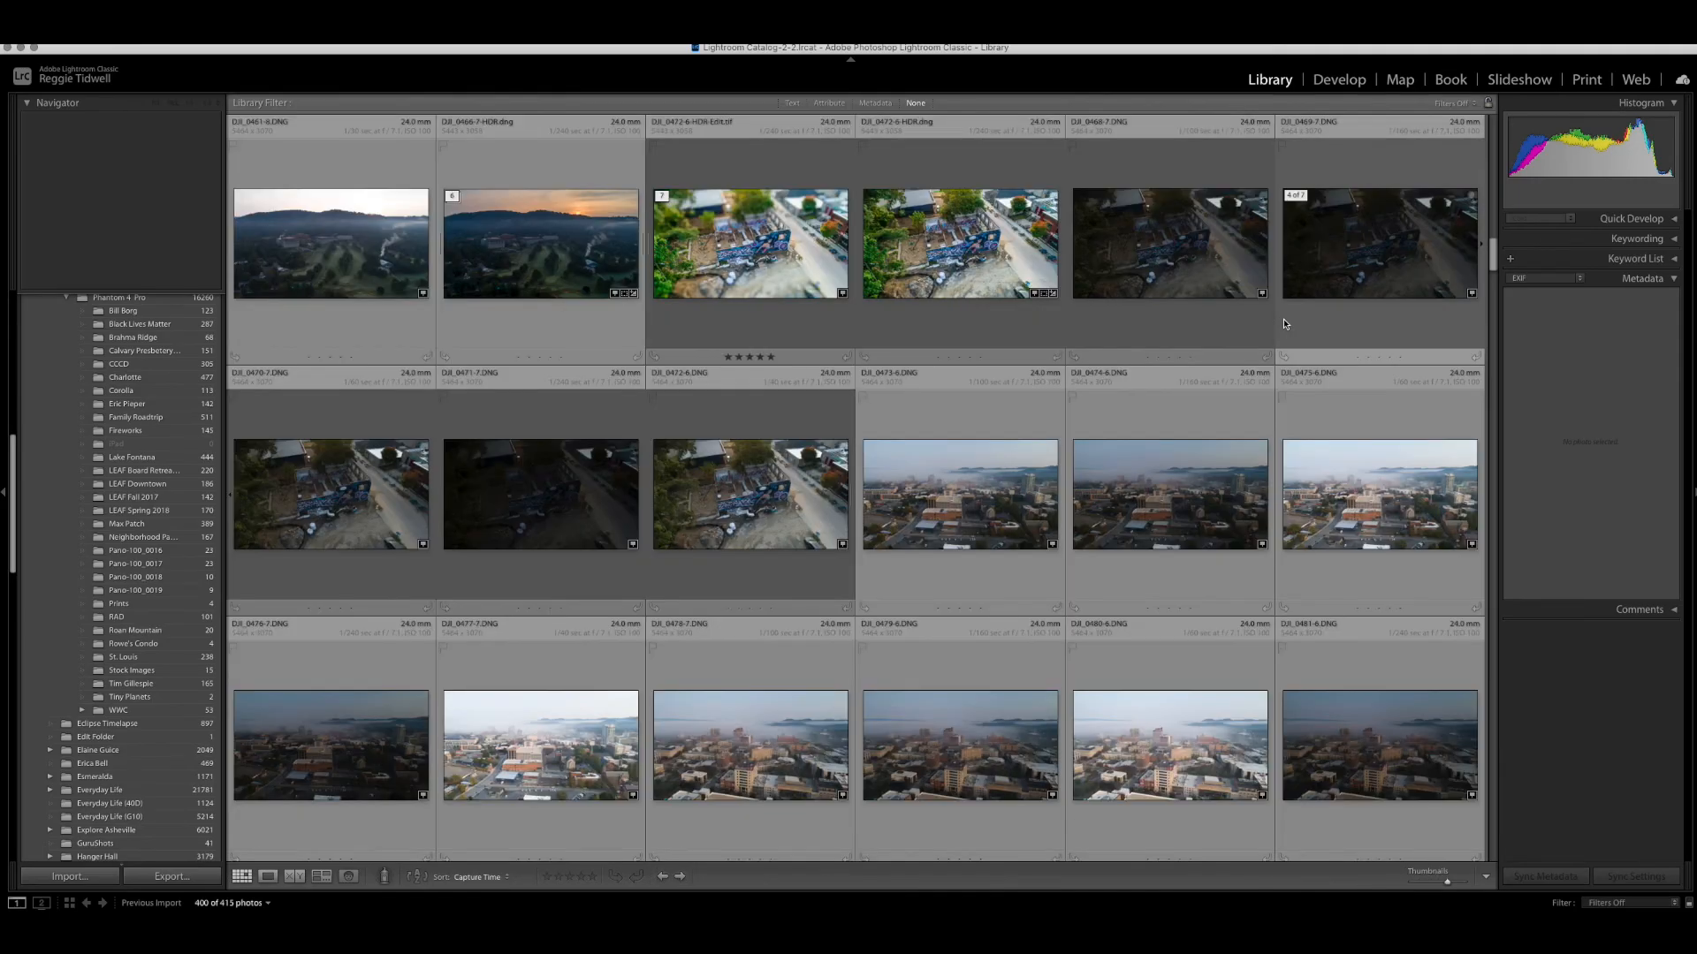
Open a TIFF copy of DJI_0472-6-HDR.dng with Lightroom adjustments in Perspective Efex.
{"action": "left_click", "coordinate": [961, 256]}
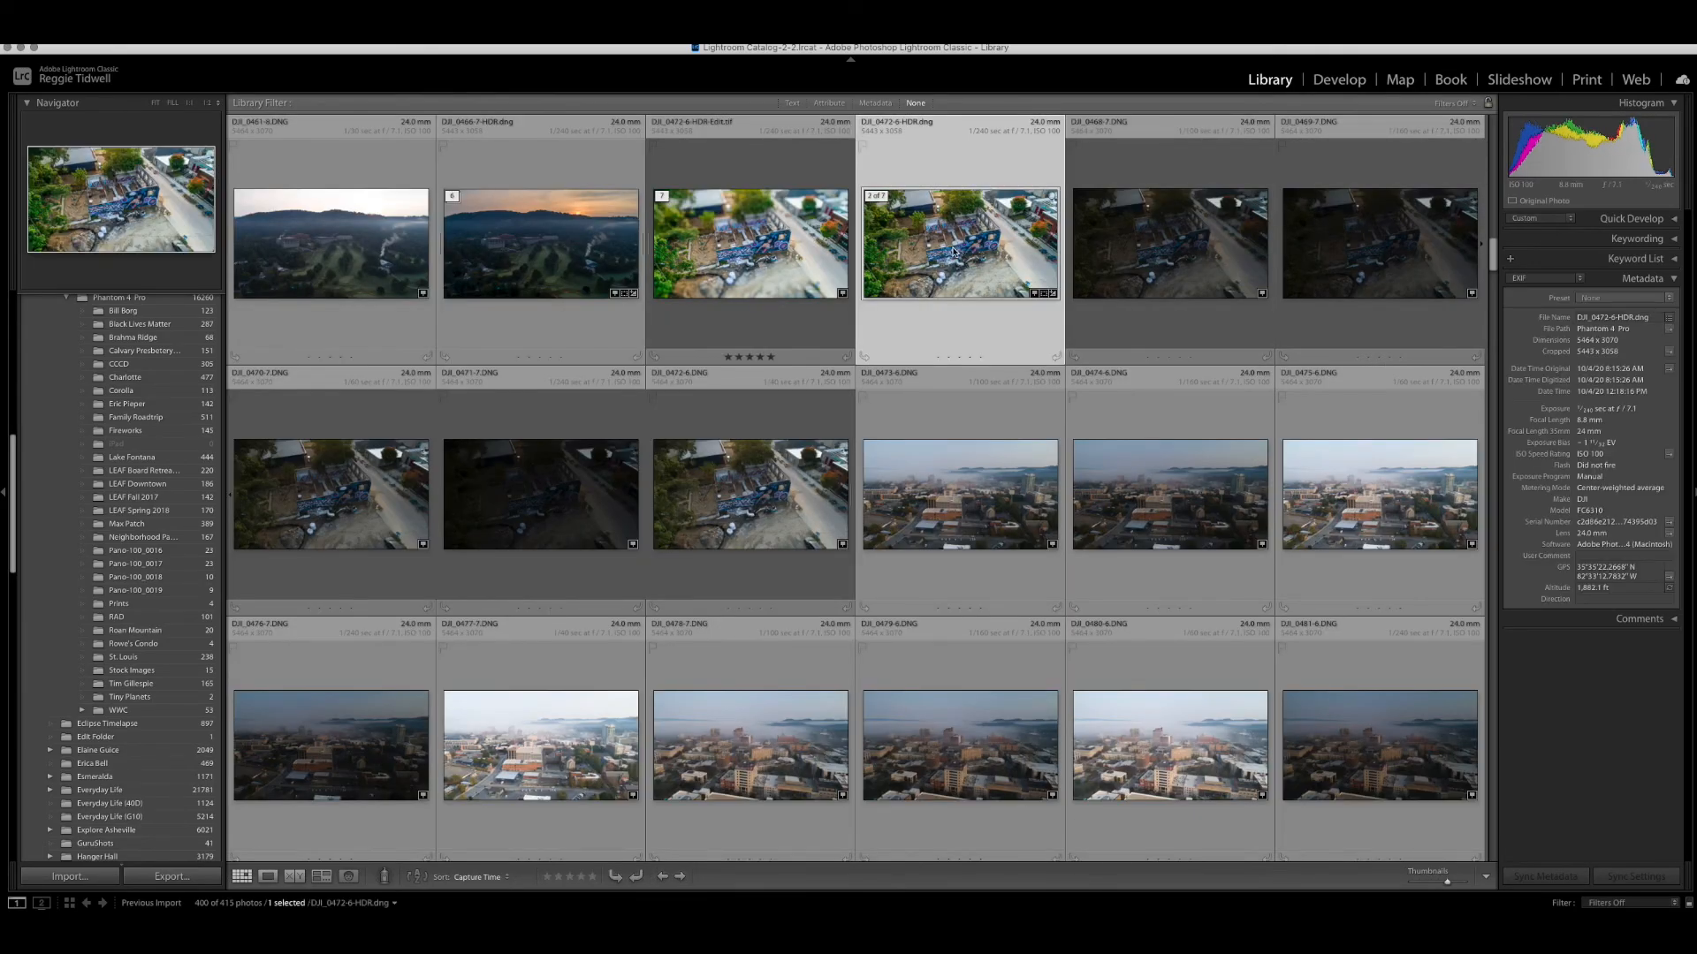
{"action": "right_click", "coordinate": [961, 255]}
{"action": "mouse_move", "coordinate": [1016, 387]}
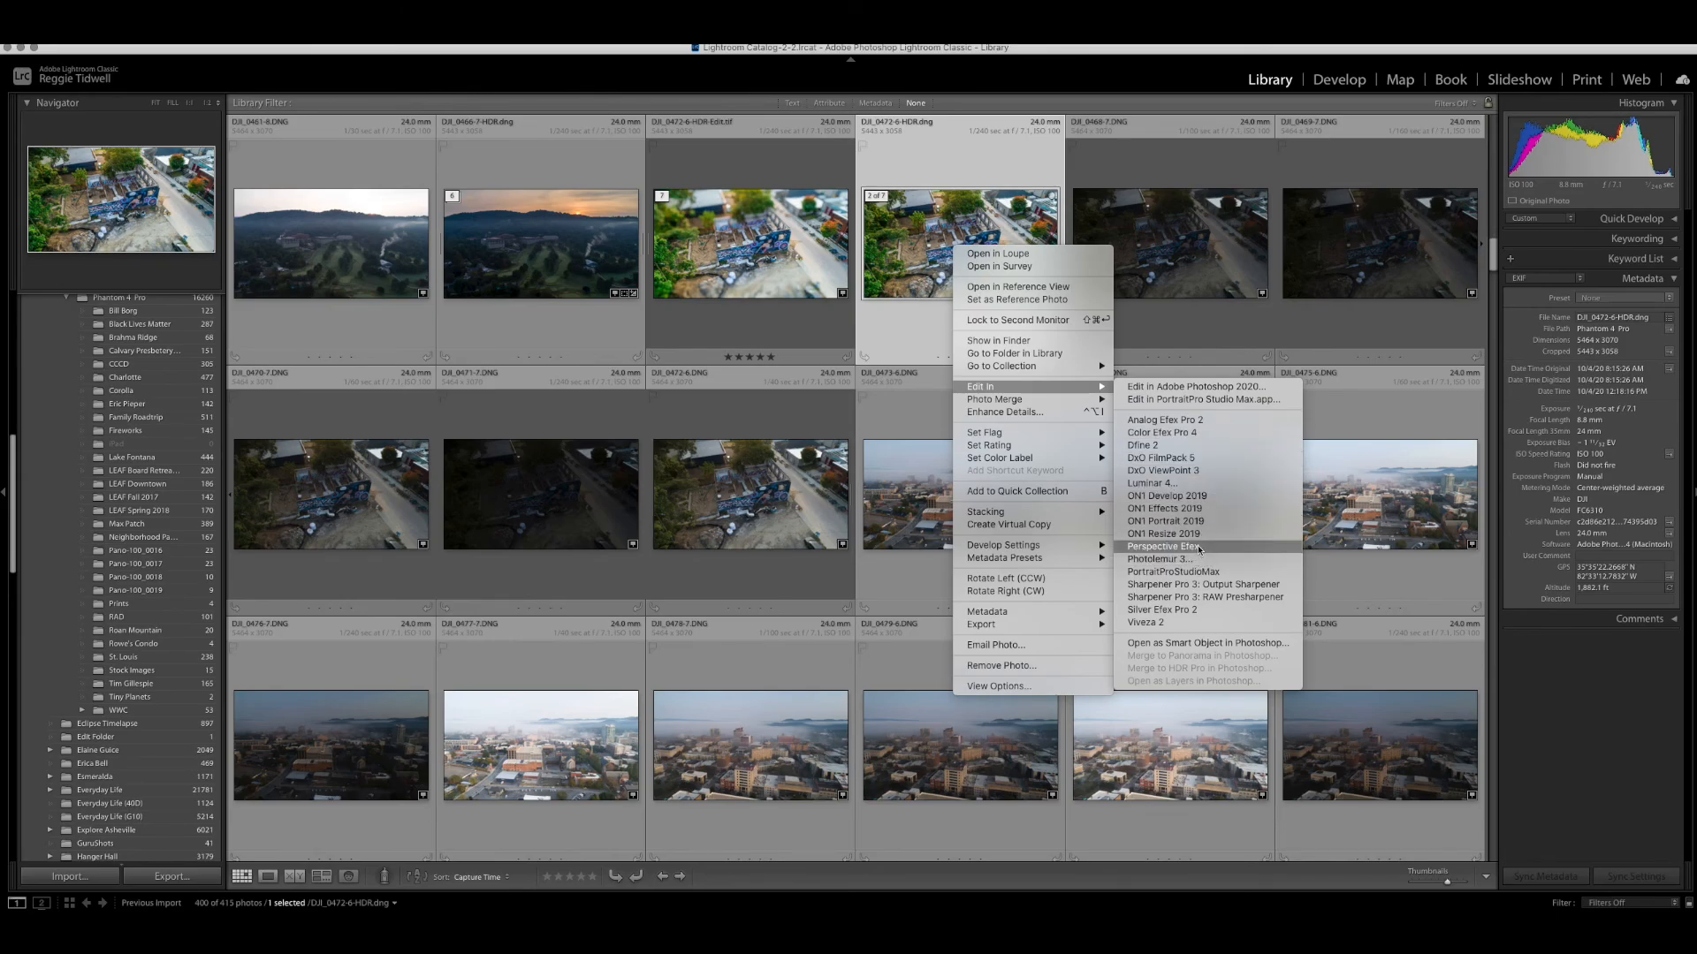
{"action": "left_click", "coordinate": [1163, 547]}
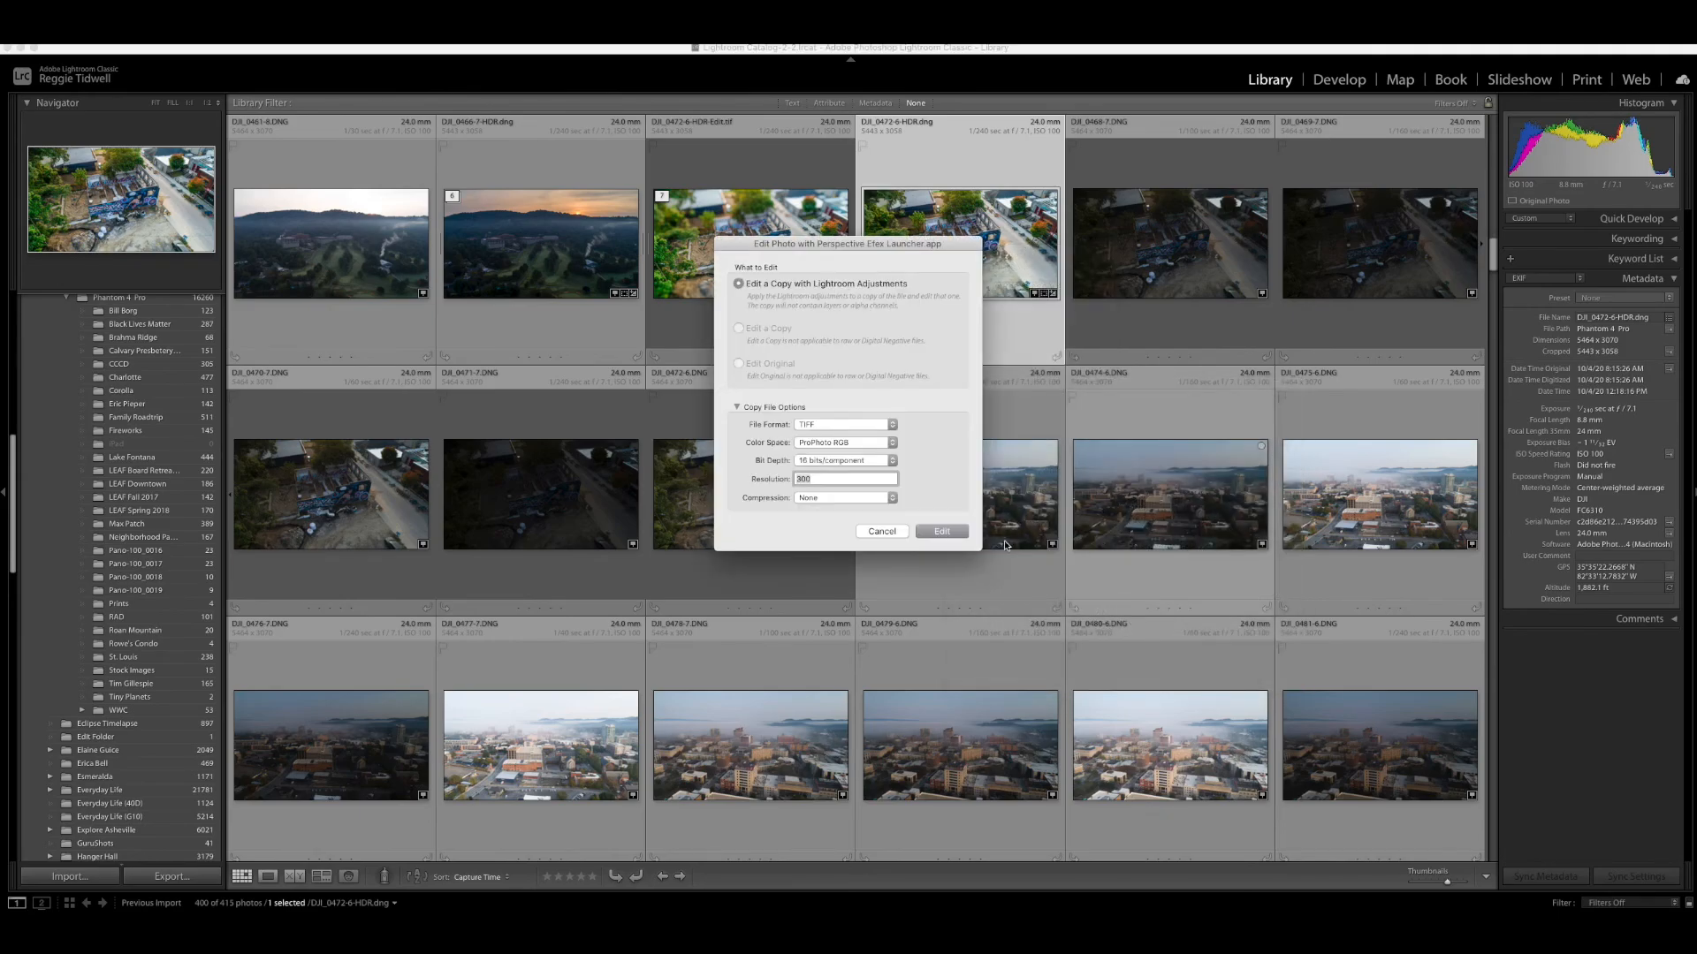
{"action": "left_click", "coordinate": [954, 533]}
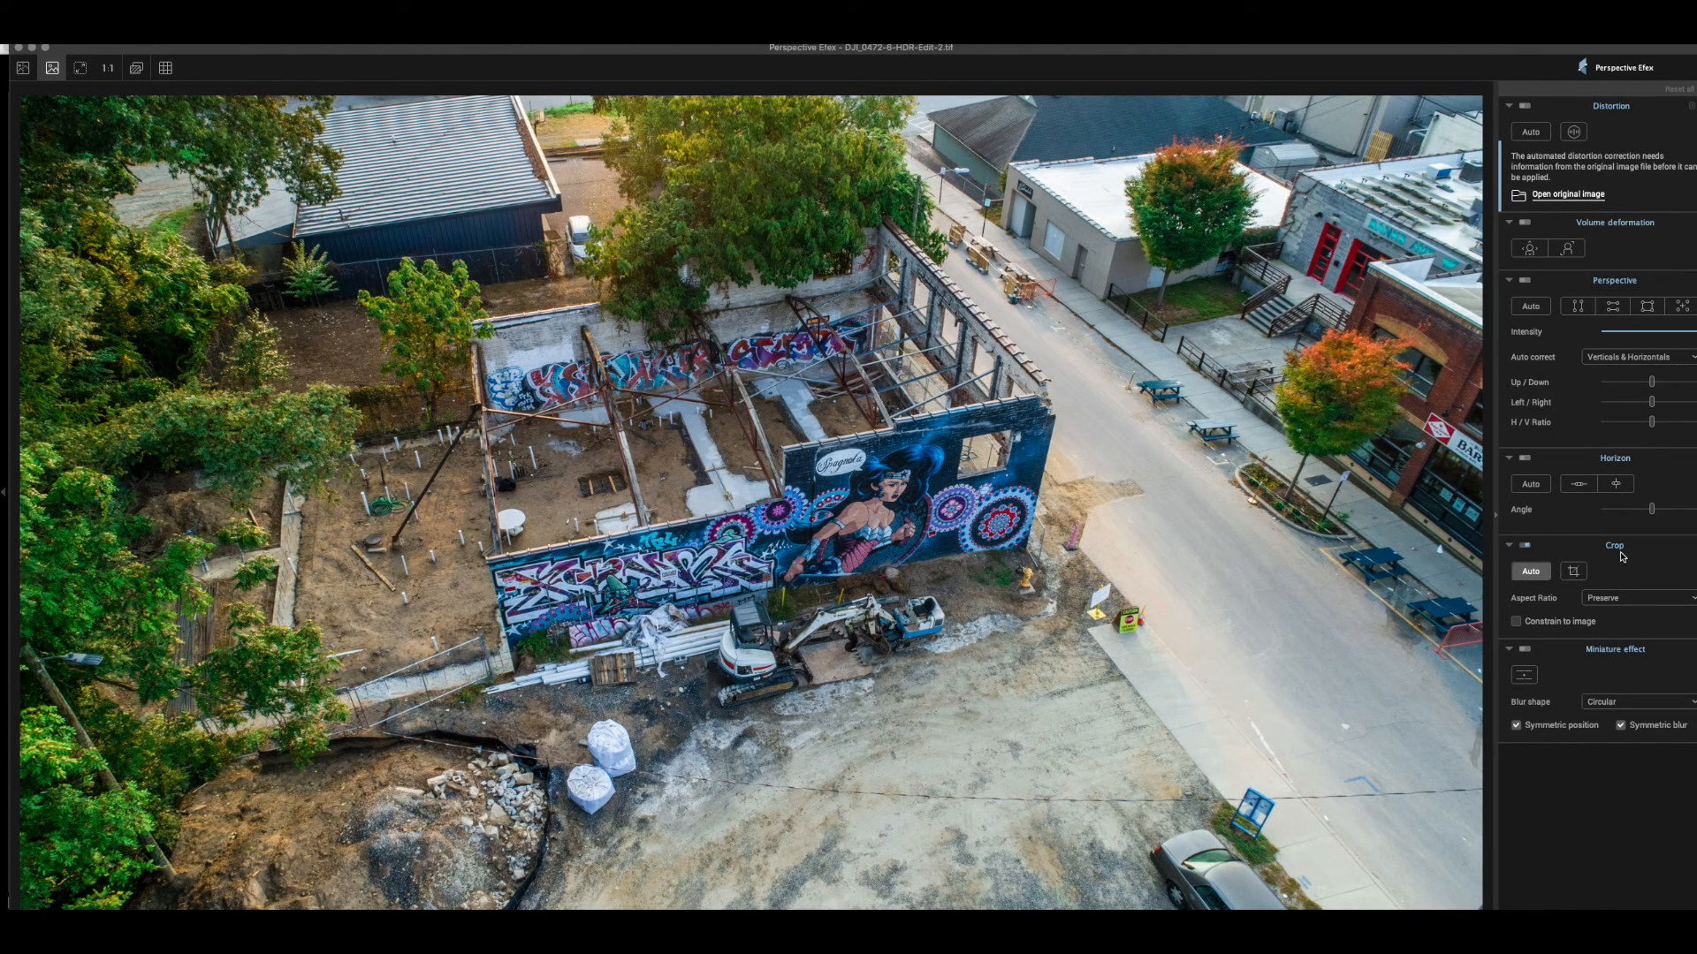
Turn on the Miniature effect and try its focus band higher and lower before placing it over the mural wall.
{"action": "left_click", "coordinate": [1524, 676]}
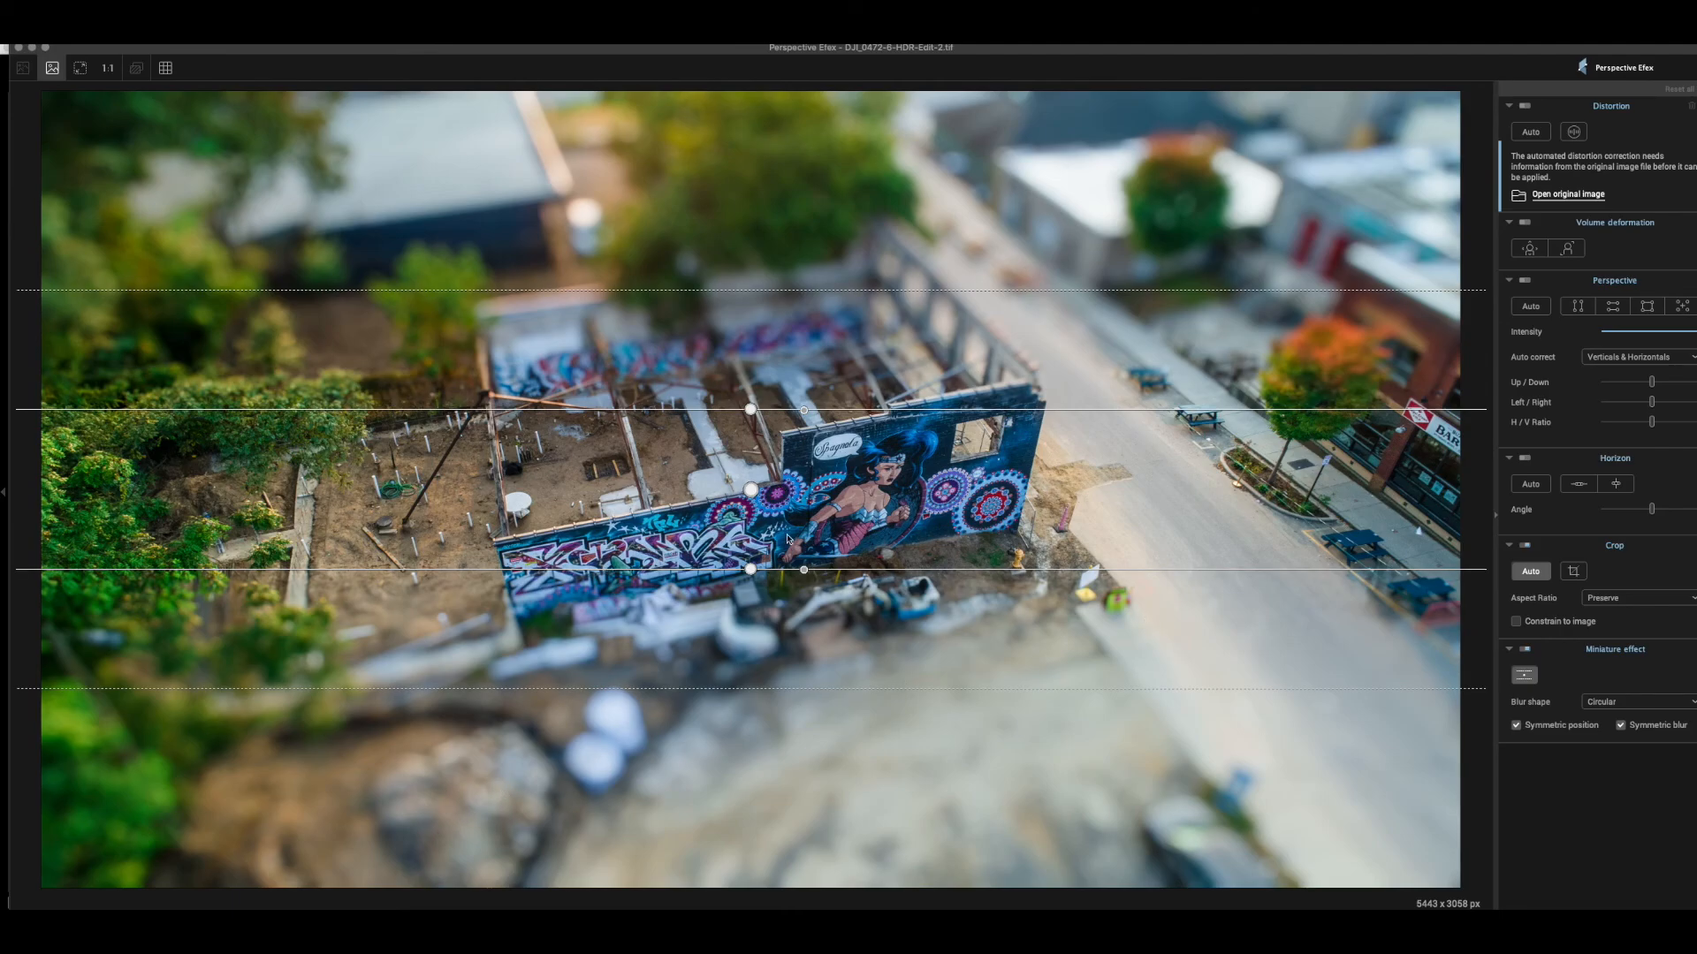
{"action": "left_click_drag", "start_coordinate": [750, 489], "coordinate": [761, 390]}
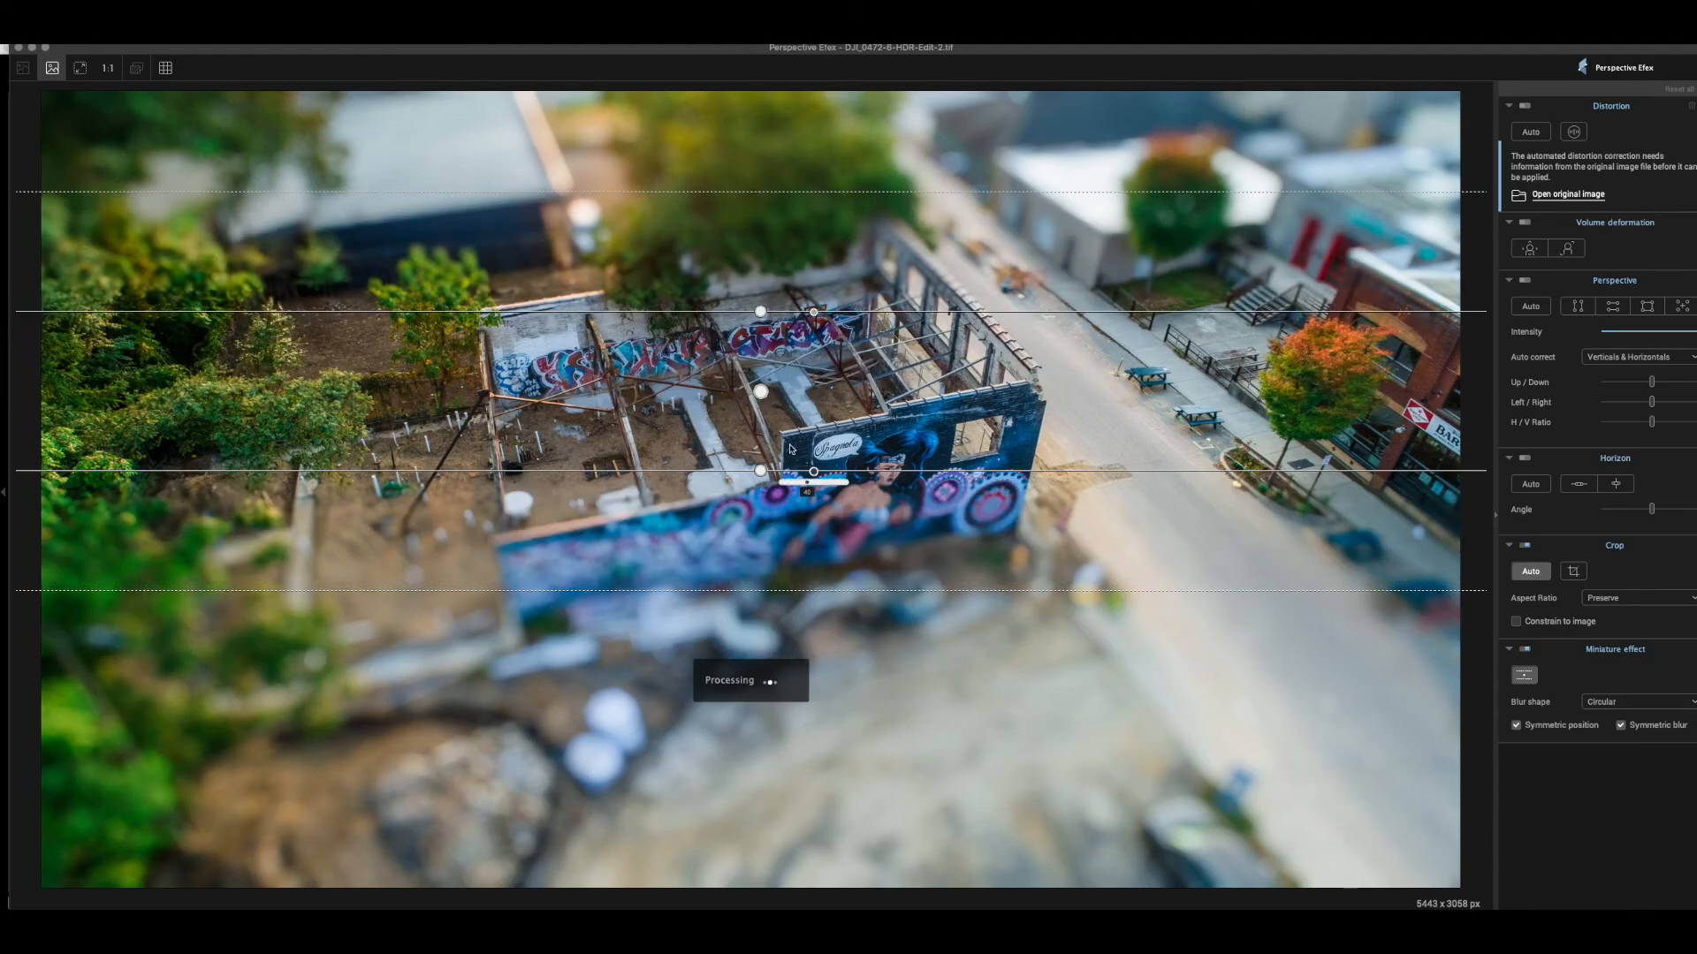
{"action": "left_click_drag", "start_coordinate": [761, 391], "coordinate": [738, 583]}
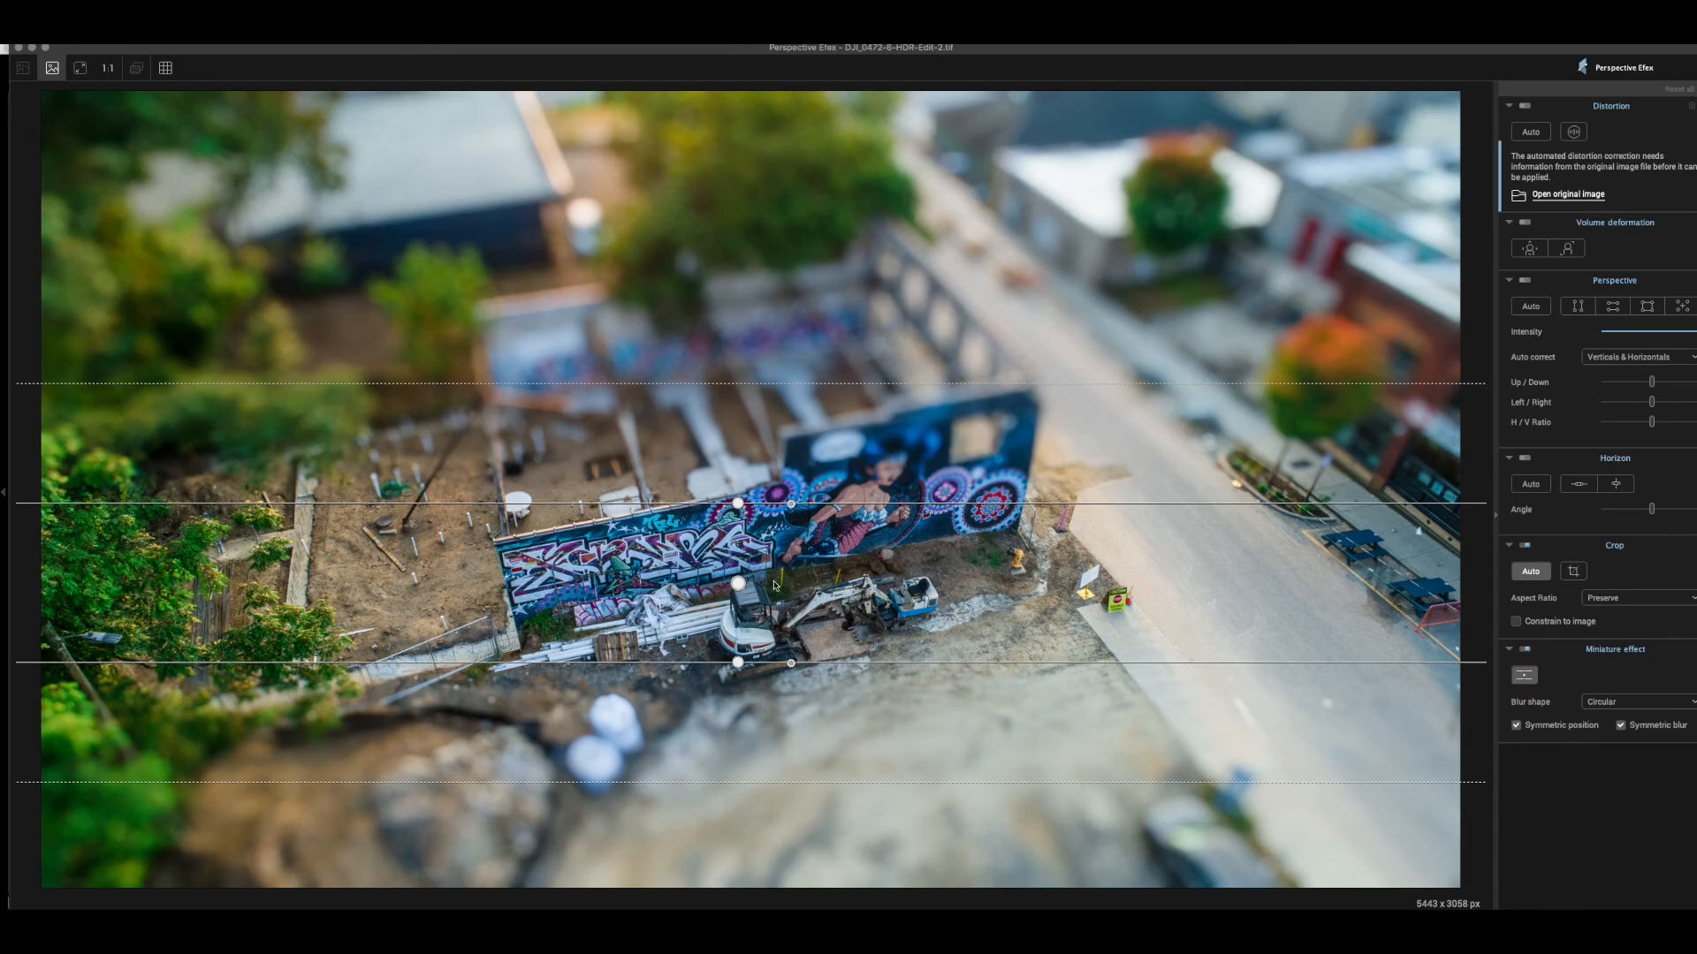
{"action": "left_click_drag", "start_coordinate": [739, 583], "coordinate": [748, 501]}
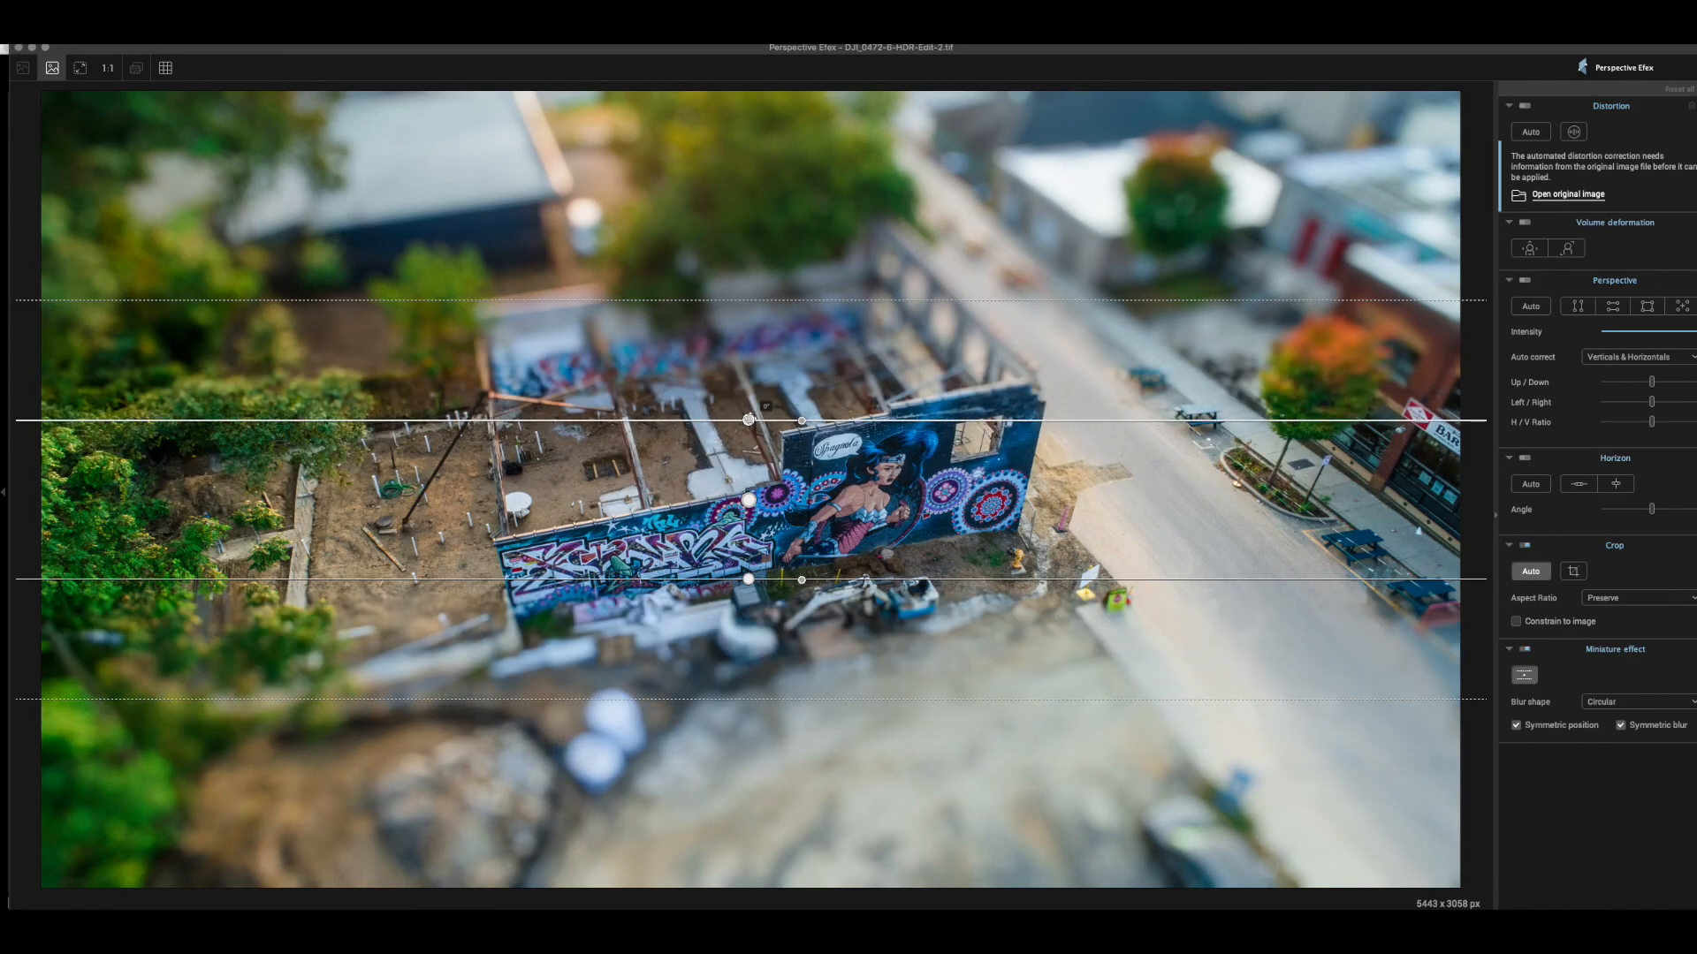
Tilt the focus band along the mural wall, lower it slightly over the excavator, and save the image back to Lightroom.
{"action": "left_click_drag", "start_coordinate": [749, 419], "coordinate": [731, 388]}
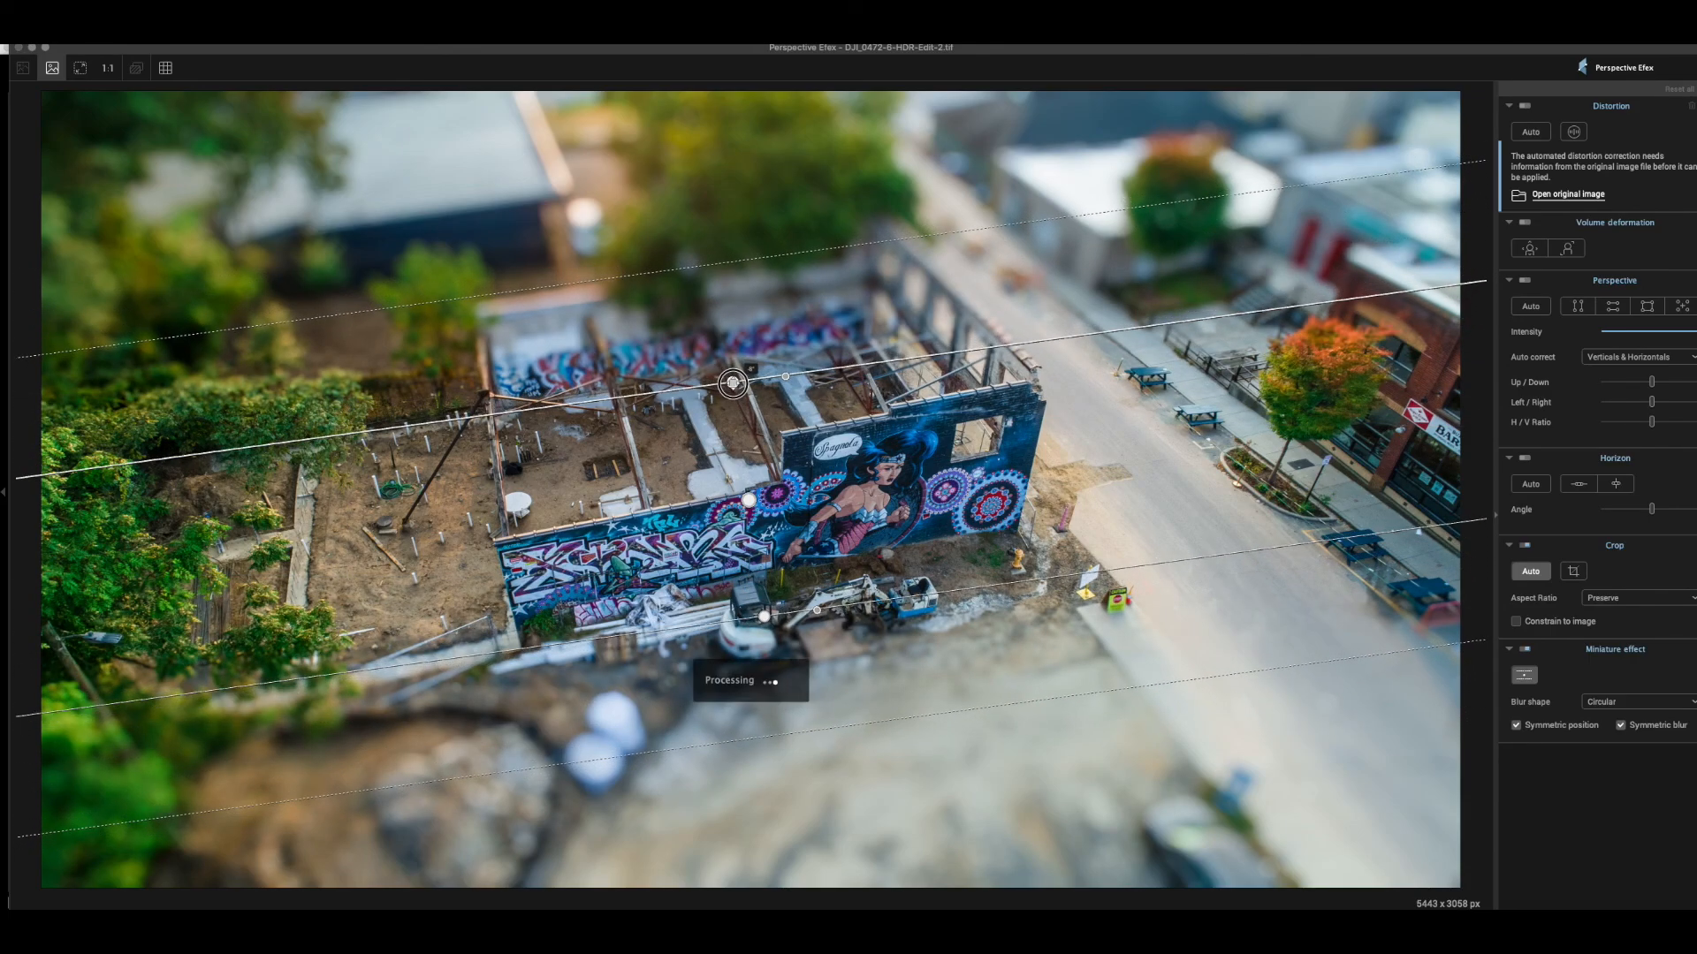
{"action": "left_click_drag", "start_coordinate": [748, 506], "coordinate": [749, 538]}
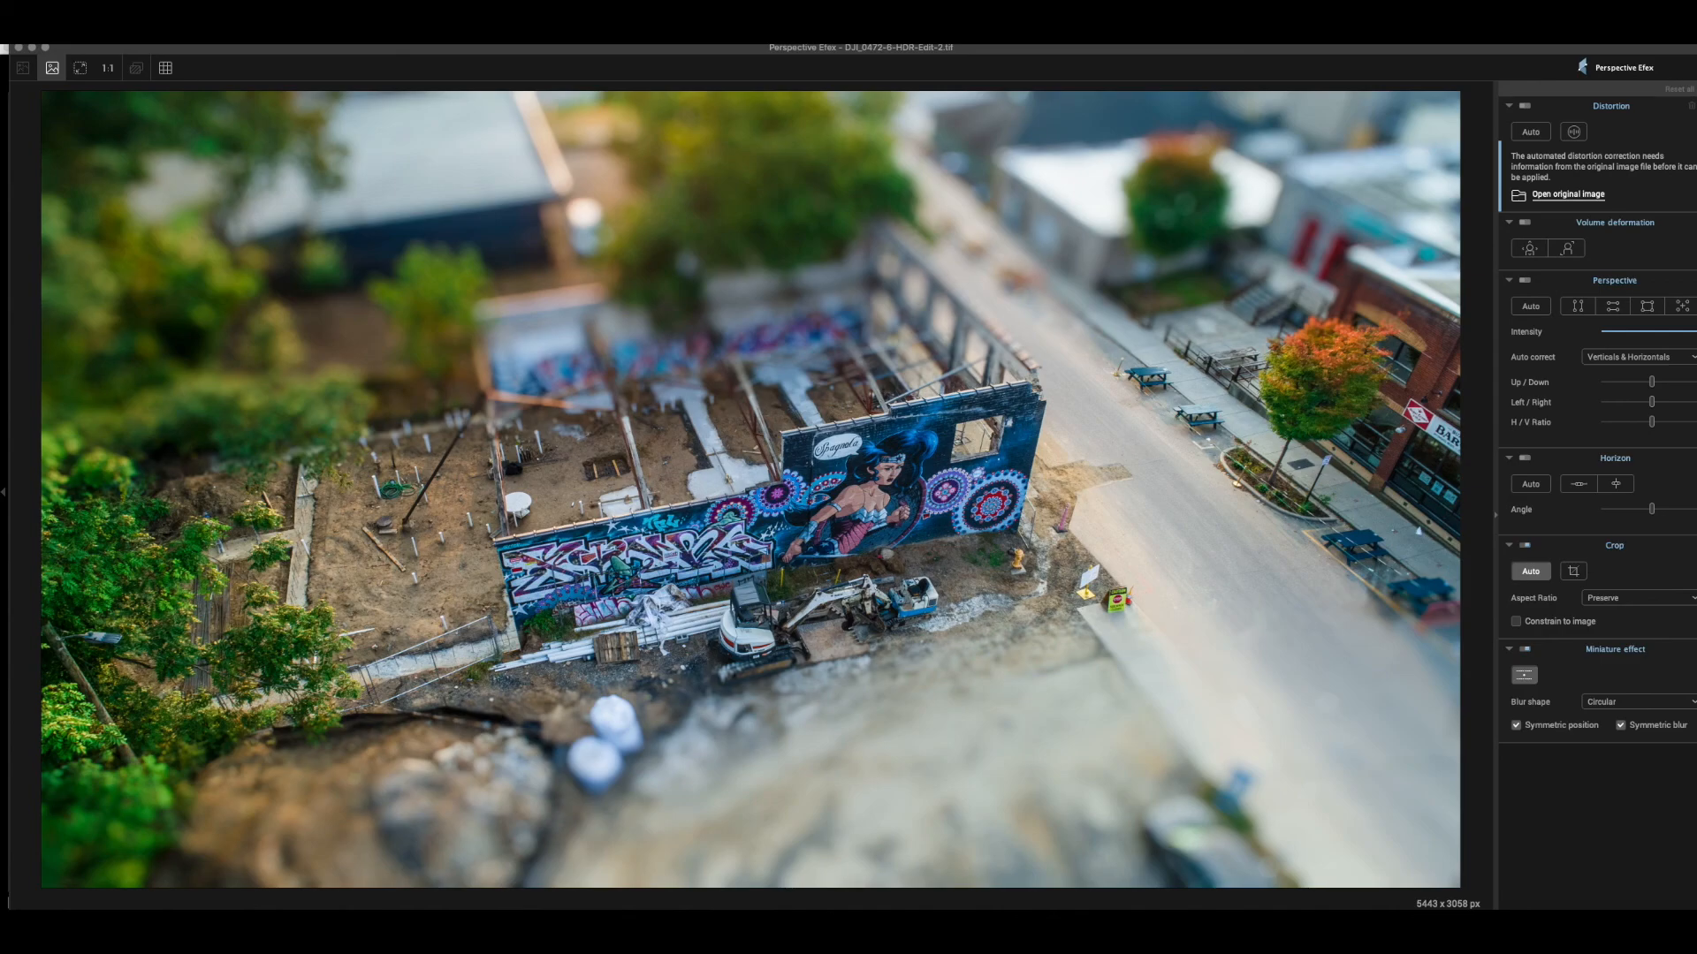
{"action": "key", "text": "Return"}
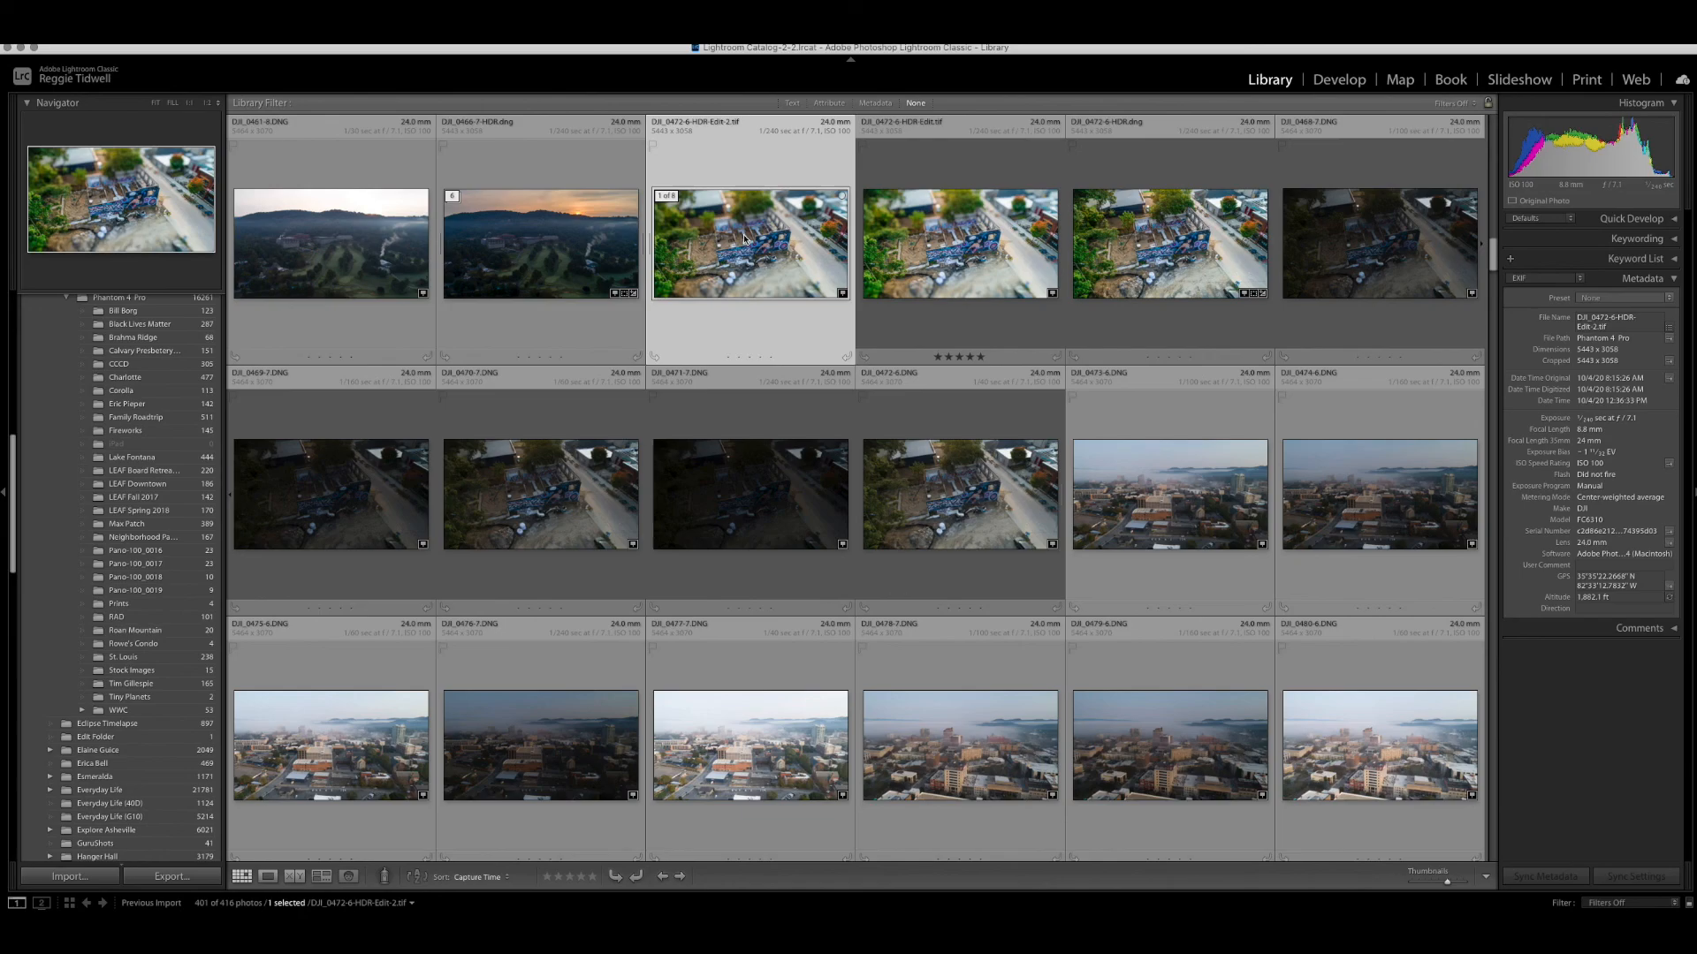
Open DJI_0472-6-HDR-Edit-2.tif in the Develop module and darken its edges with a post-crop vignette amount of -17.
{"action": "key", "text": "d"}
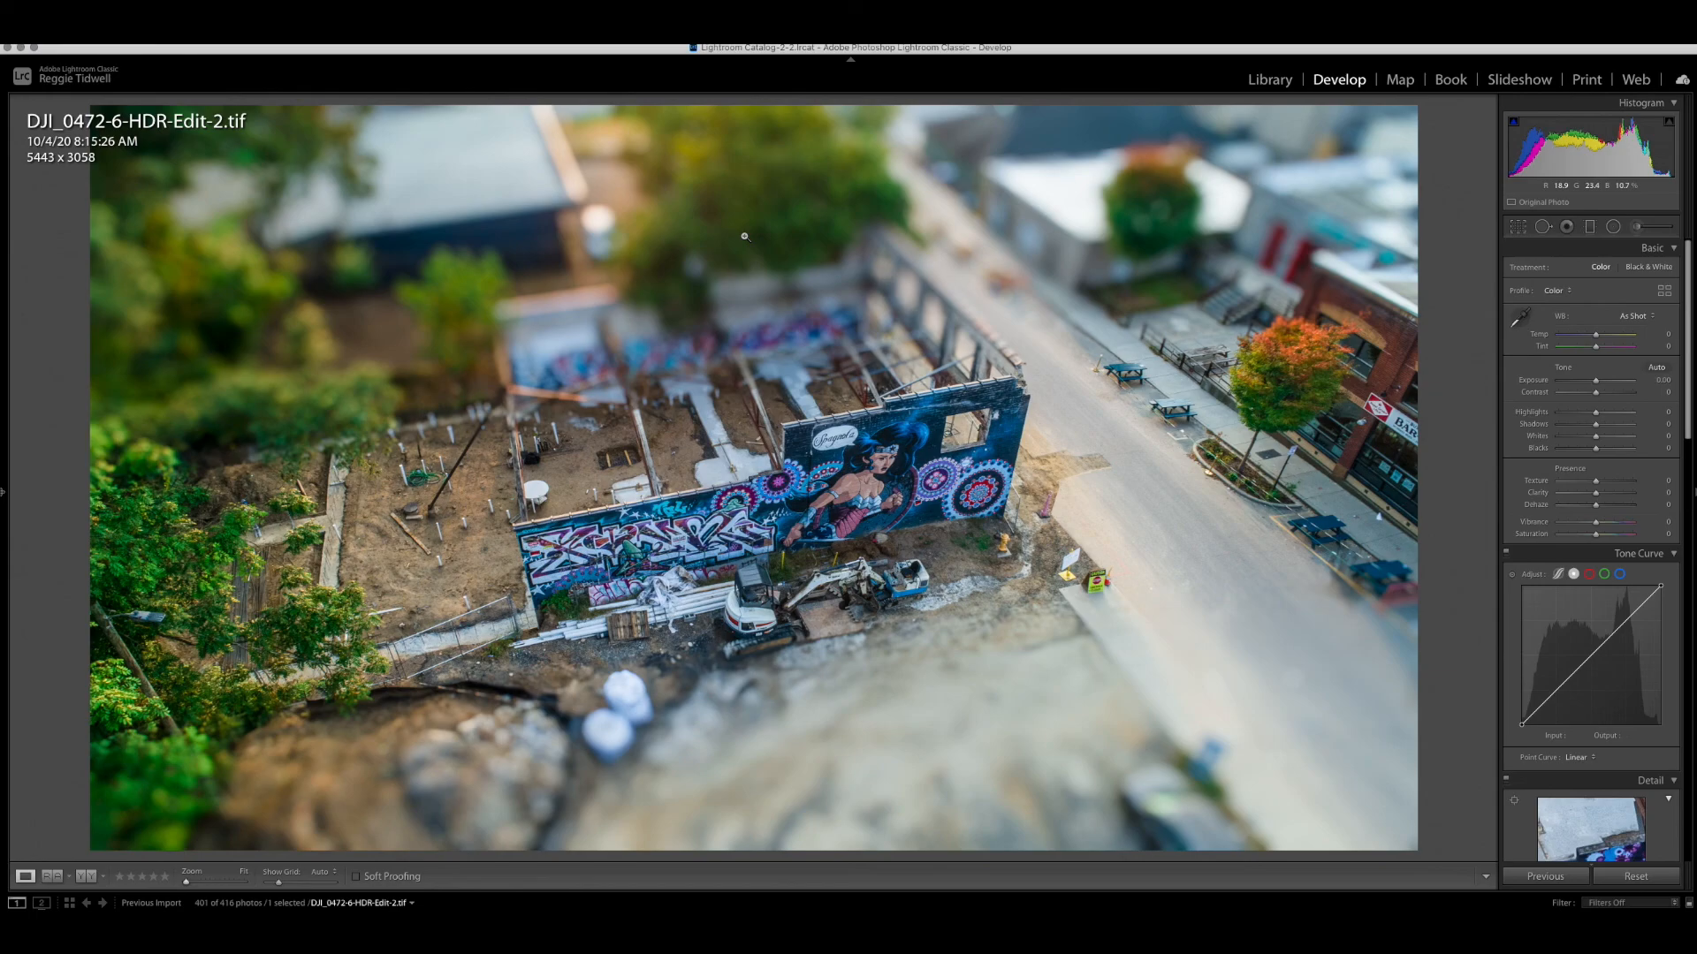
{"action": "scroll", "coordinate": [1583, 677], "scroll_direction": "down", "scroll_amount": 10}
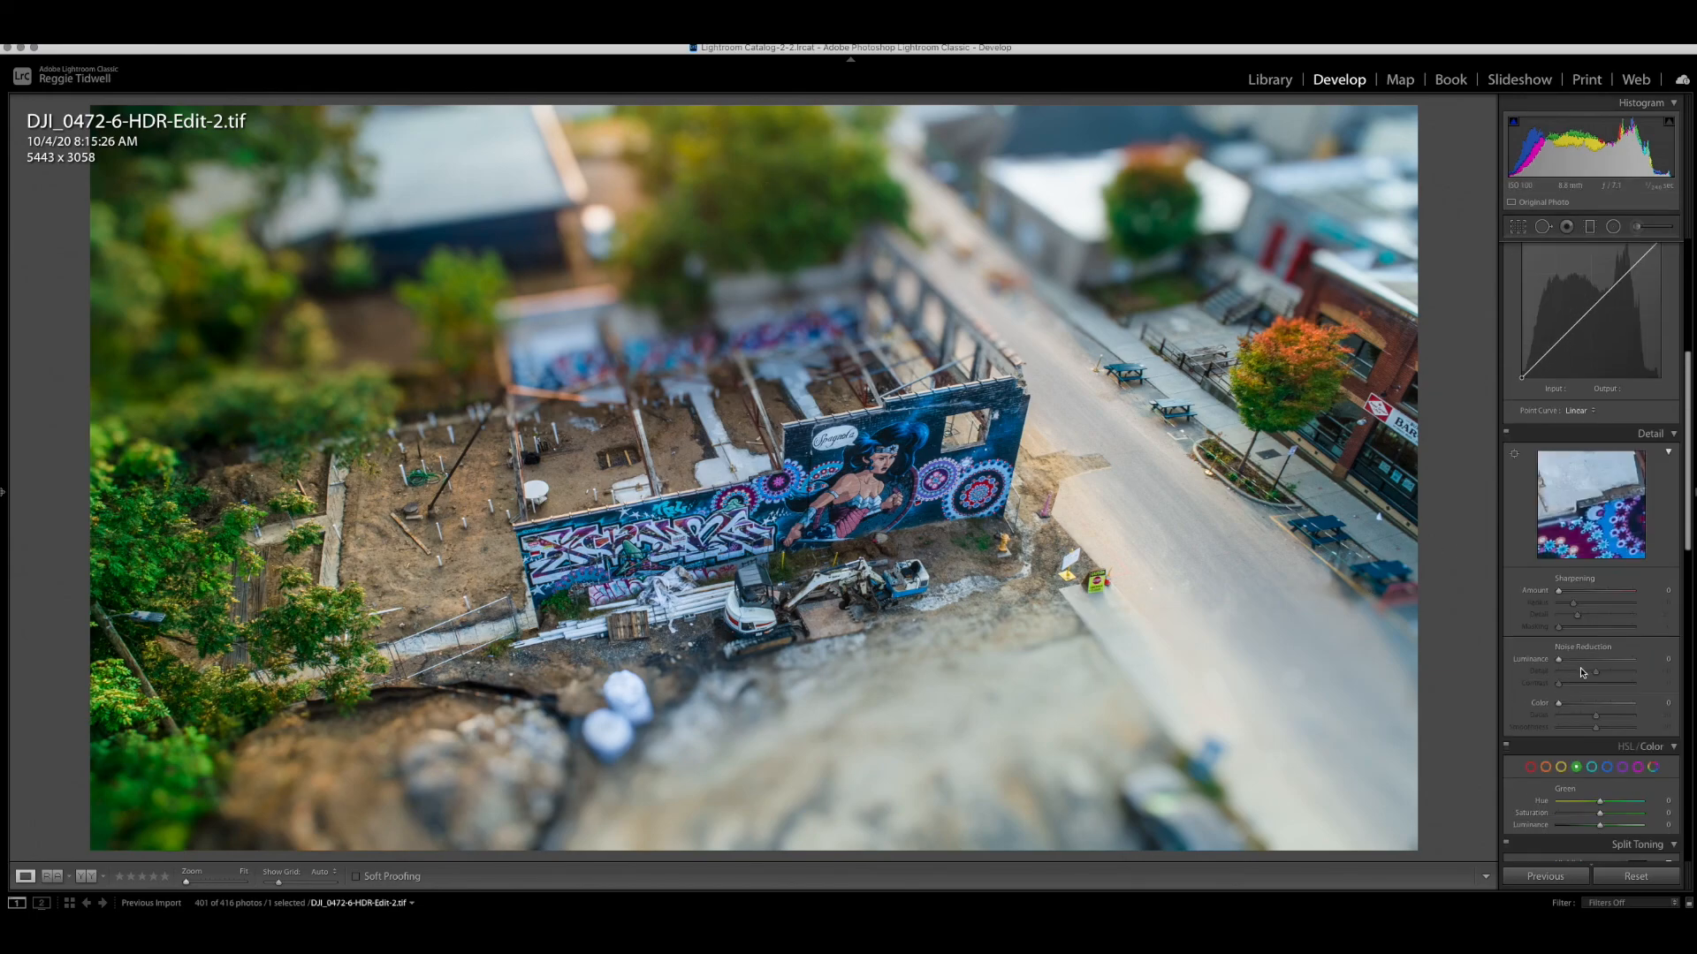
{"action": "scroll", "coordinate": [1583, 676], "scroll_direction": "down", "scroll_amount": 10}
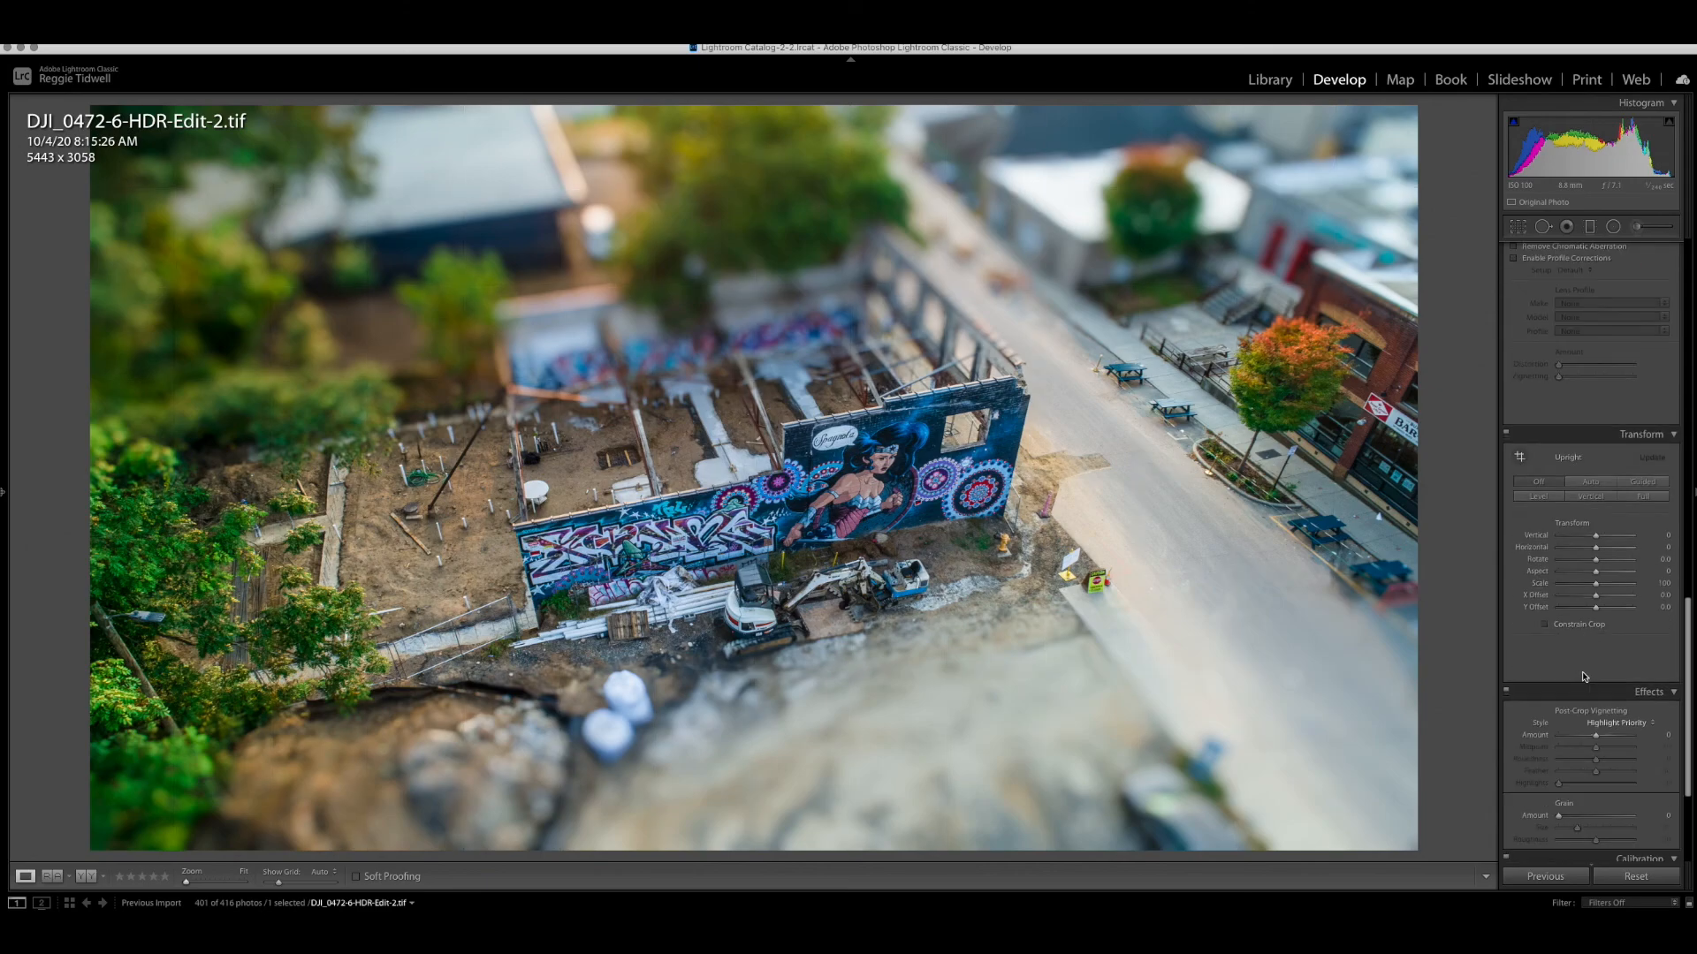
{"action": "left_click", "coordinate": [1595, 703]}
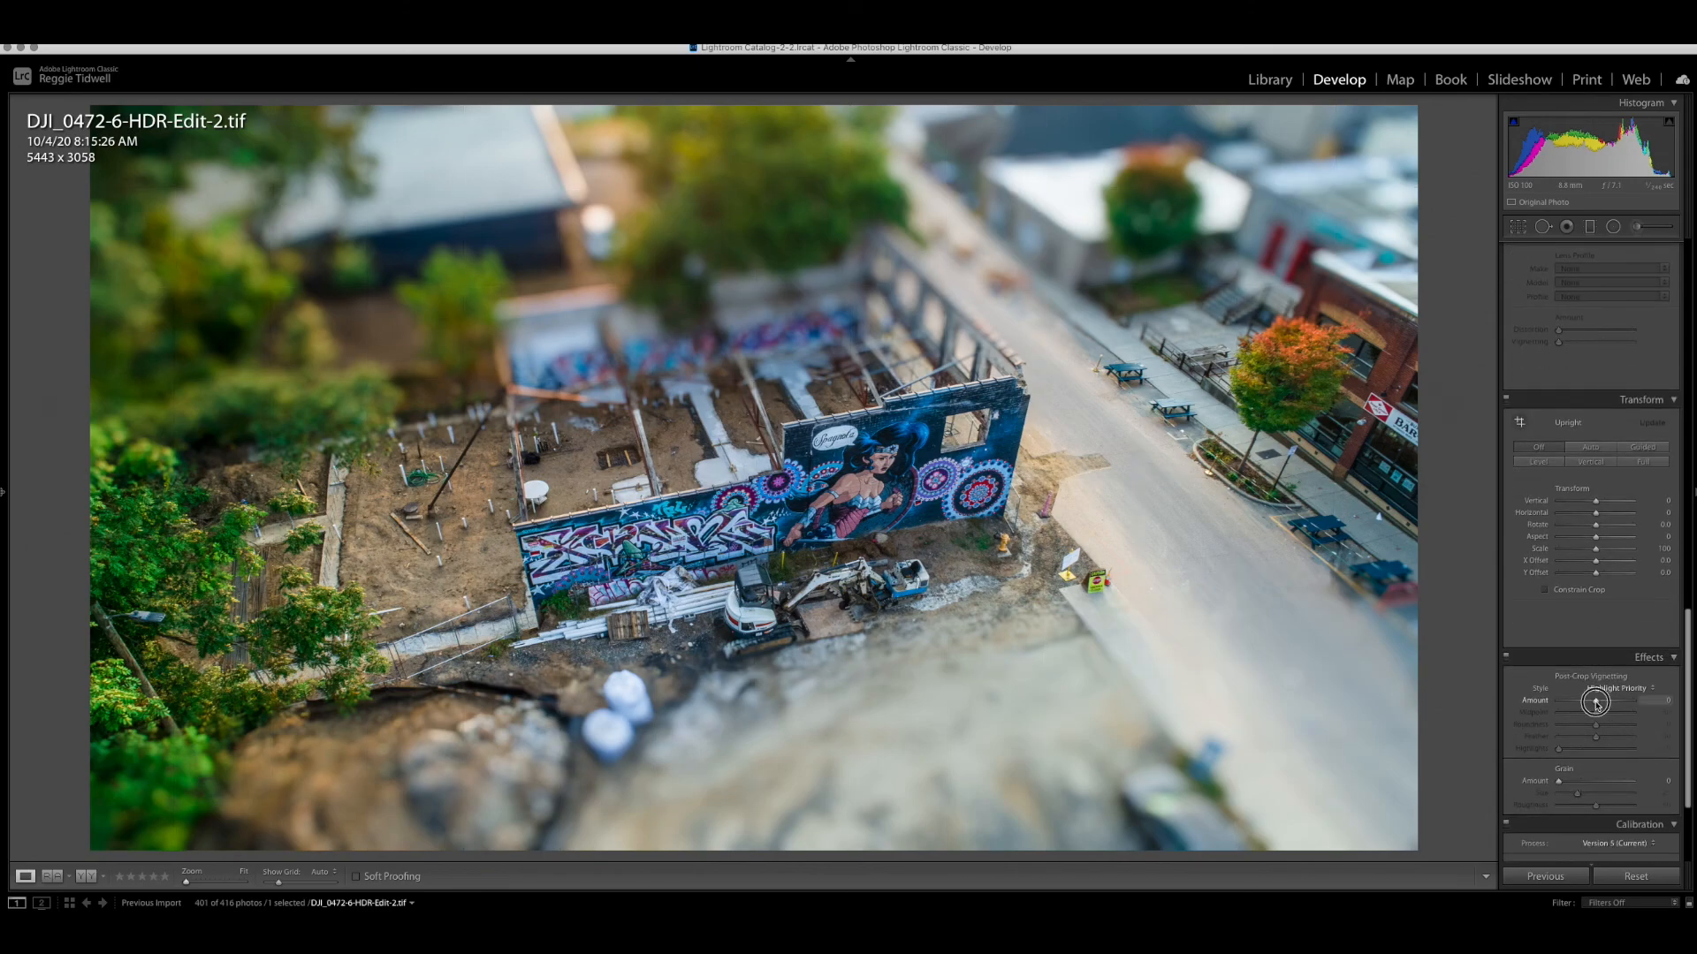
{"action": "left_click_drag", "start_coordinate": [1596, 703], "coordinate": [1588, 704]}
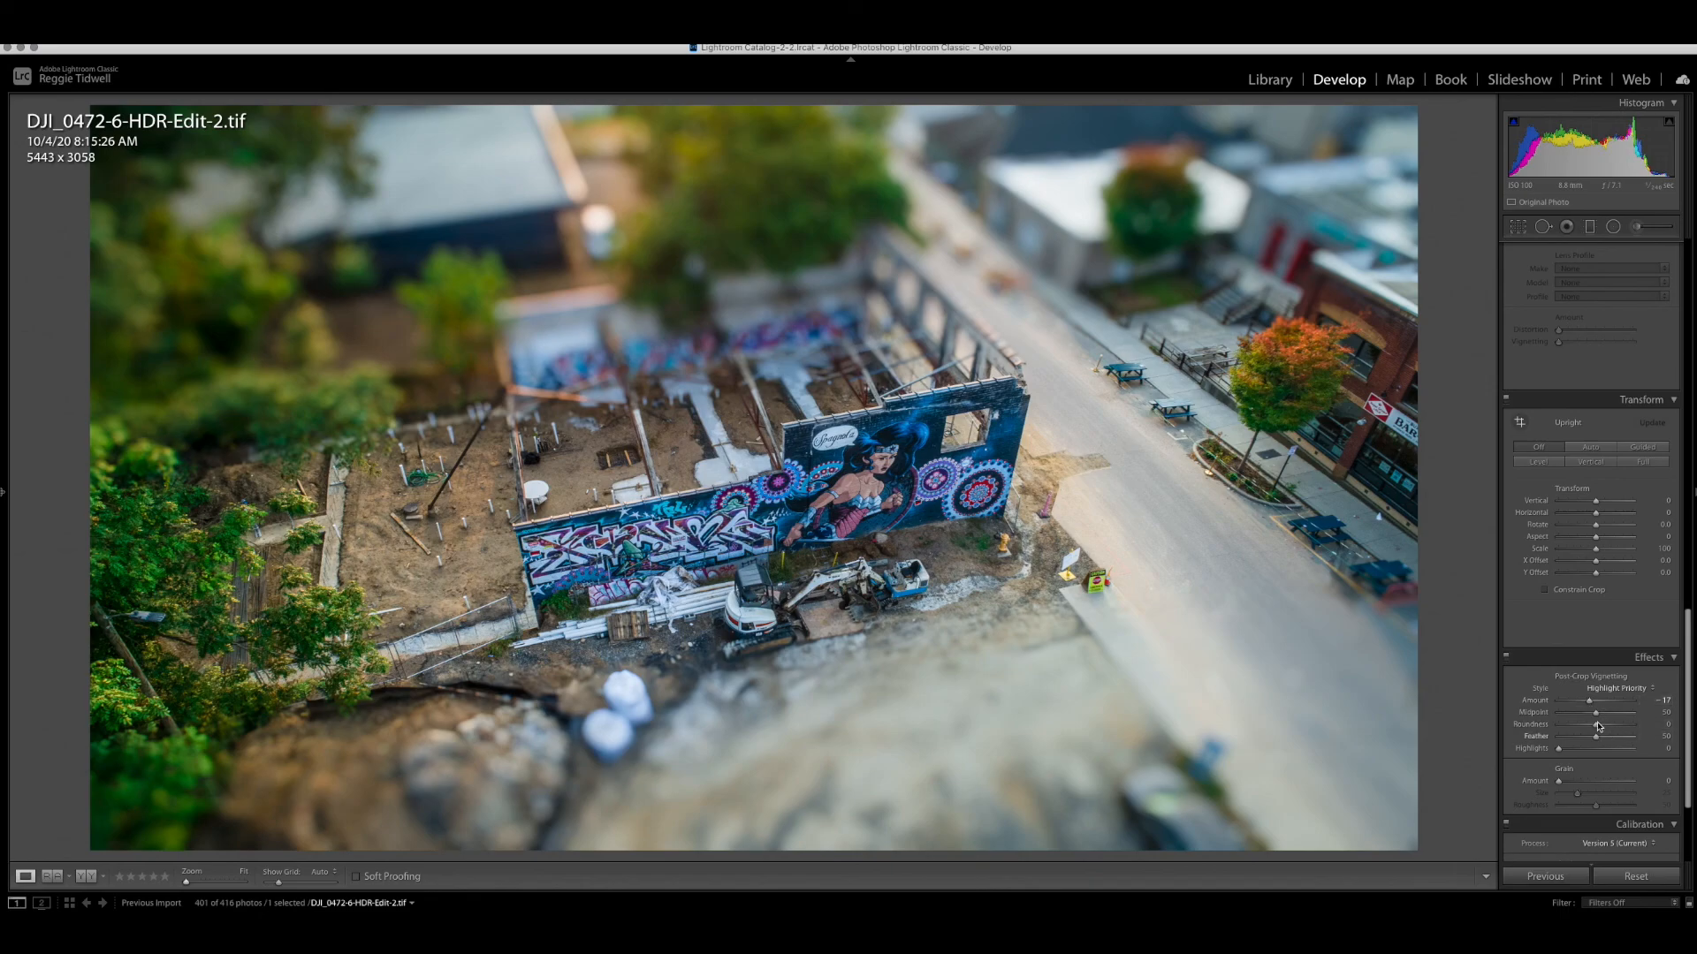
{"action": "left_click_drag", "start_coordinate": [1594, 713], "coordinate": [1599, 721]}
Shift the green hue to +50 and raise the green luminance to +25 in the color adjustments.
{"action": "scroll", "coordinate": [1575, 546], "scroll_direction": "up", "scroll_amount": 10}
{"action": "scroll", "coordinate": [1575, 547], "scroll_direction": "up", "scroll_amount": 6}
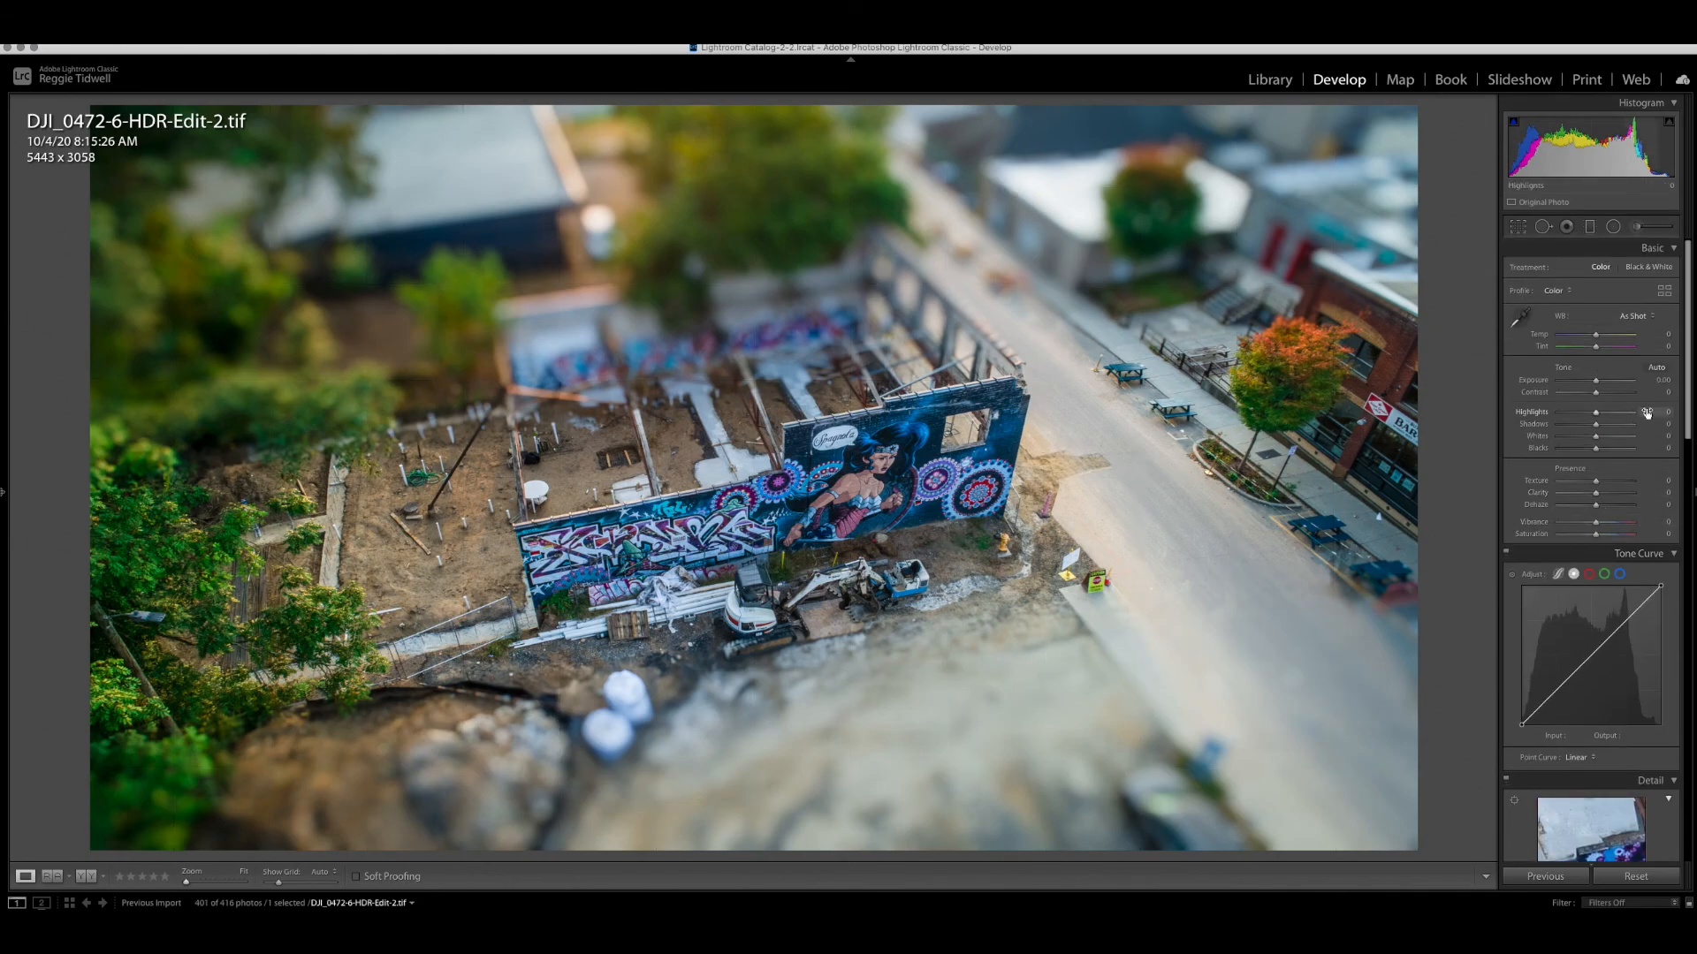
{"action": "scroll", "coordinate": [1644, 477], "scroll_direction": "down", "scroll_amount": 5}
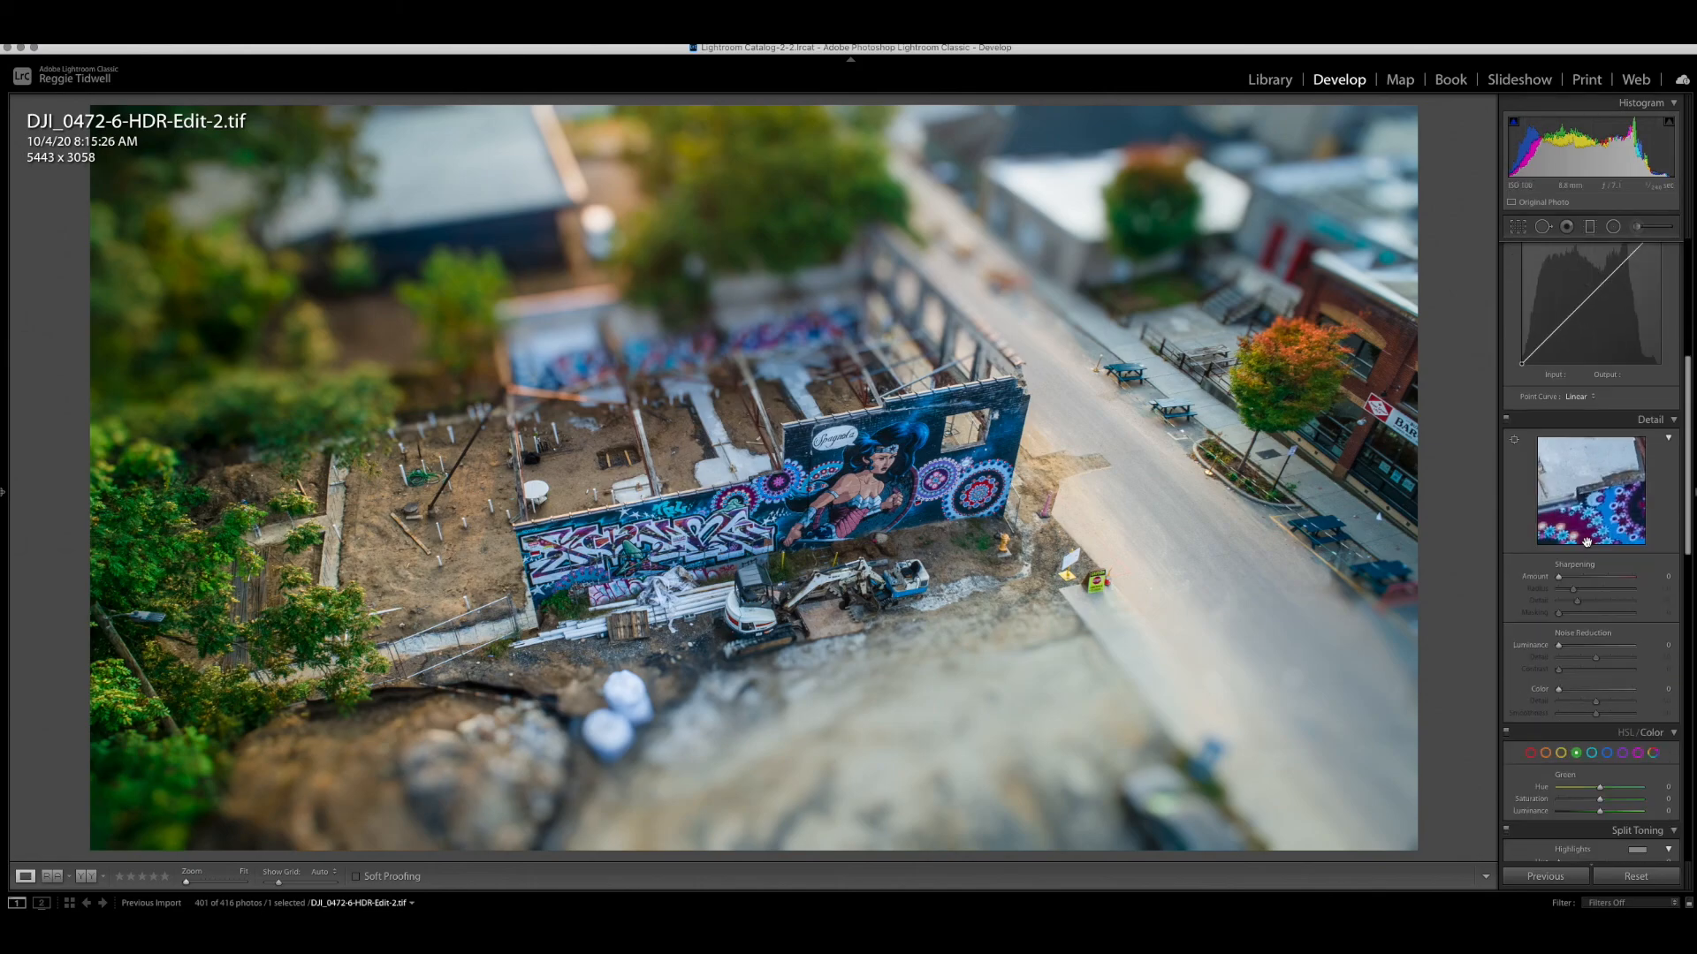
{"action": "scroll", "coordinate": [1586, 541], "scroll_direction": "down", "scroll_amount": 3}
{"action": "left_click_drag", "start_coordinate": [1600, 651], "coordinate": [1621, 653]}
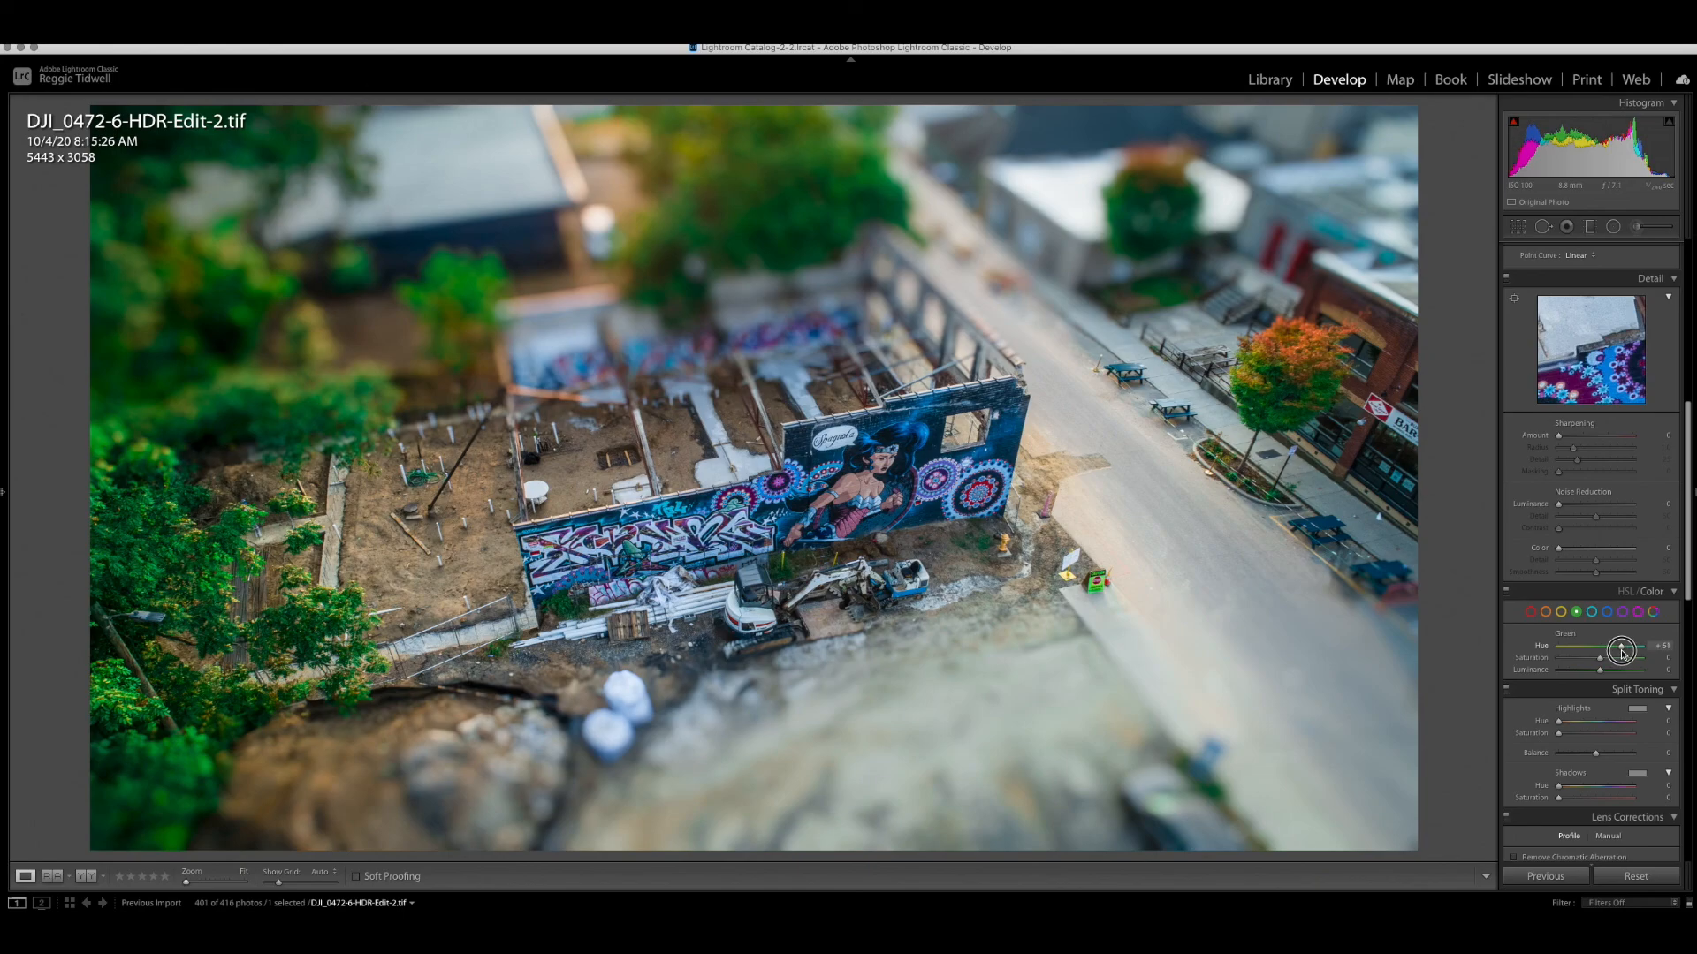
{"action": "left_click_drag", "start_coordinate": [1620, 653], "coordinate": [1609, 673]}
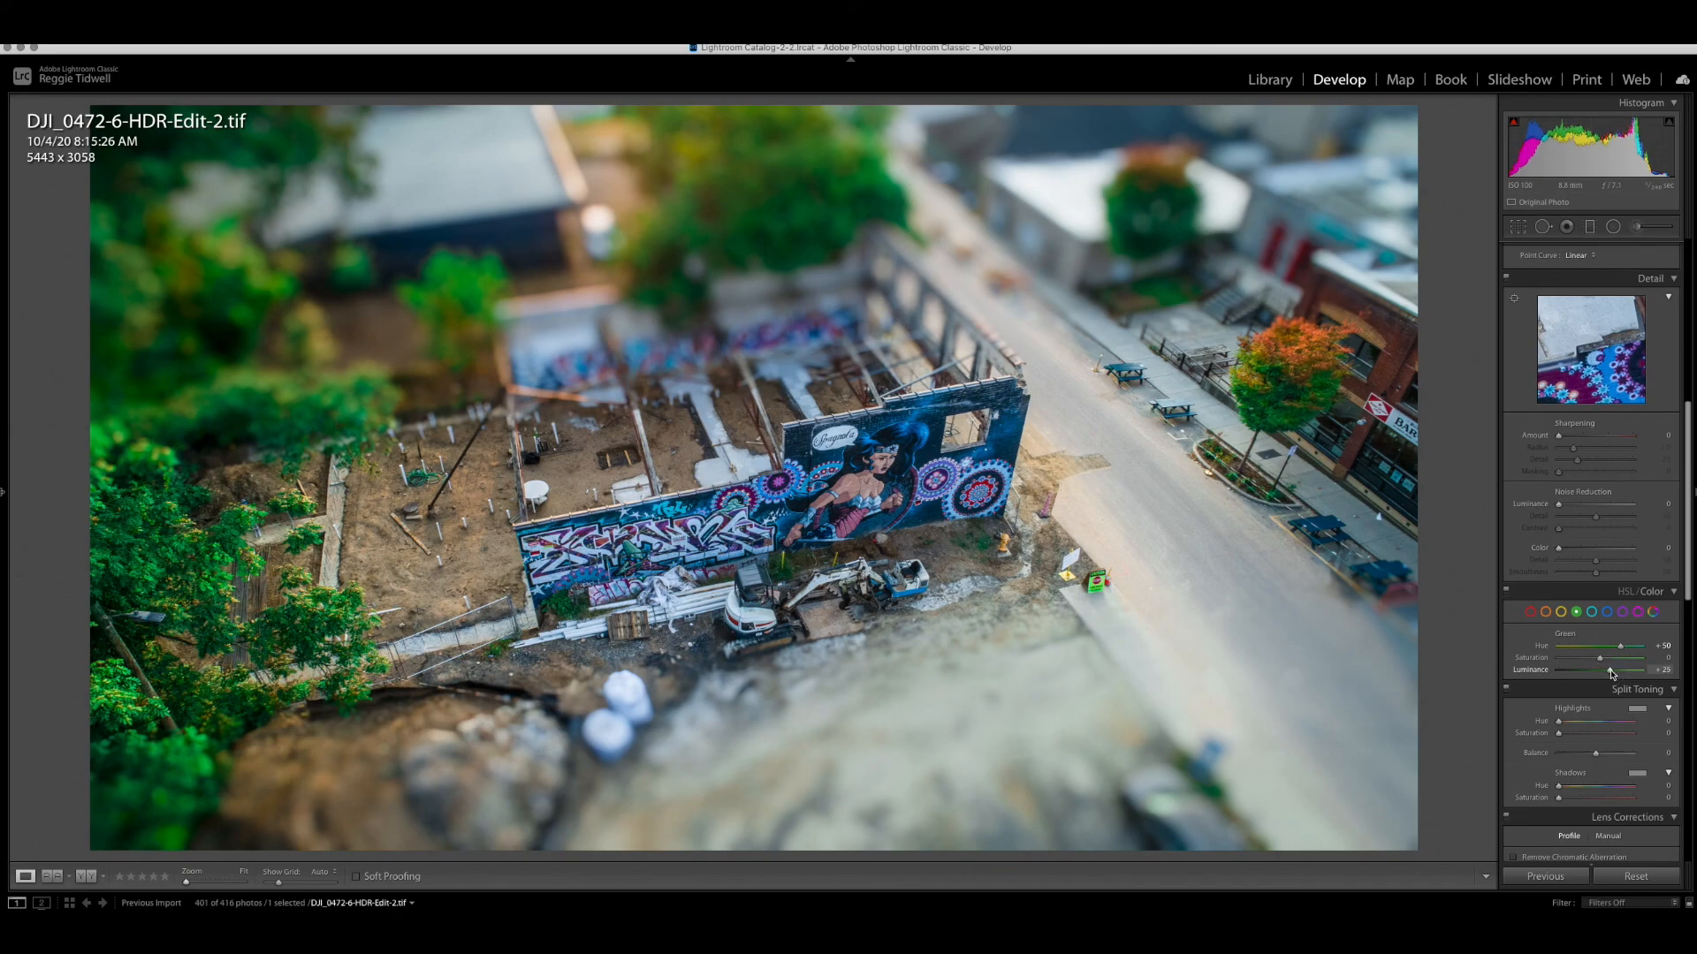
Add a point in the shadows of the tone curve and lift it slightly to input 74, output 83.
{"action": "scroll", "coordinate": [1636, 460], "scroll_direction": "up", "scroll_amount": 1}
{"action": "scroll", "coordinate": [1637, 460], "scroll_direction": "up", "scroll_amount": 5}
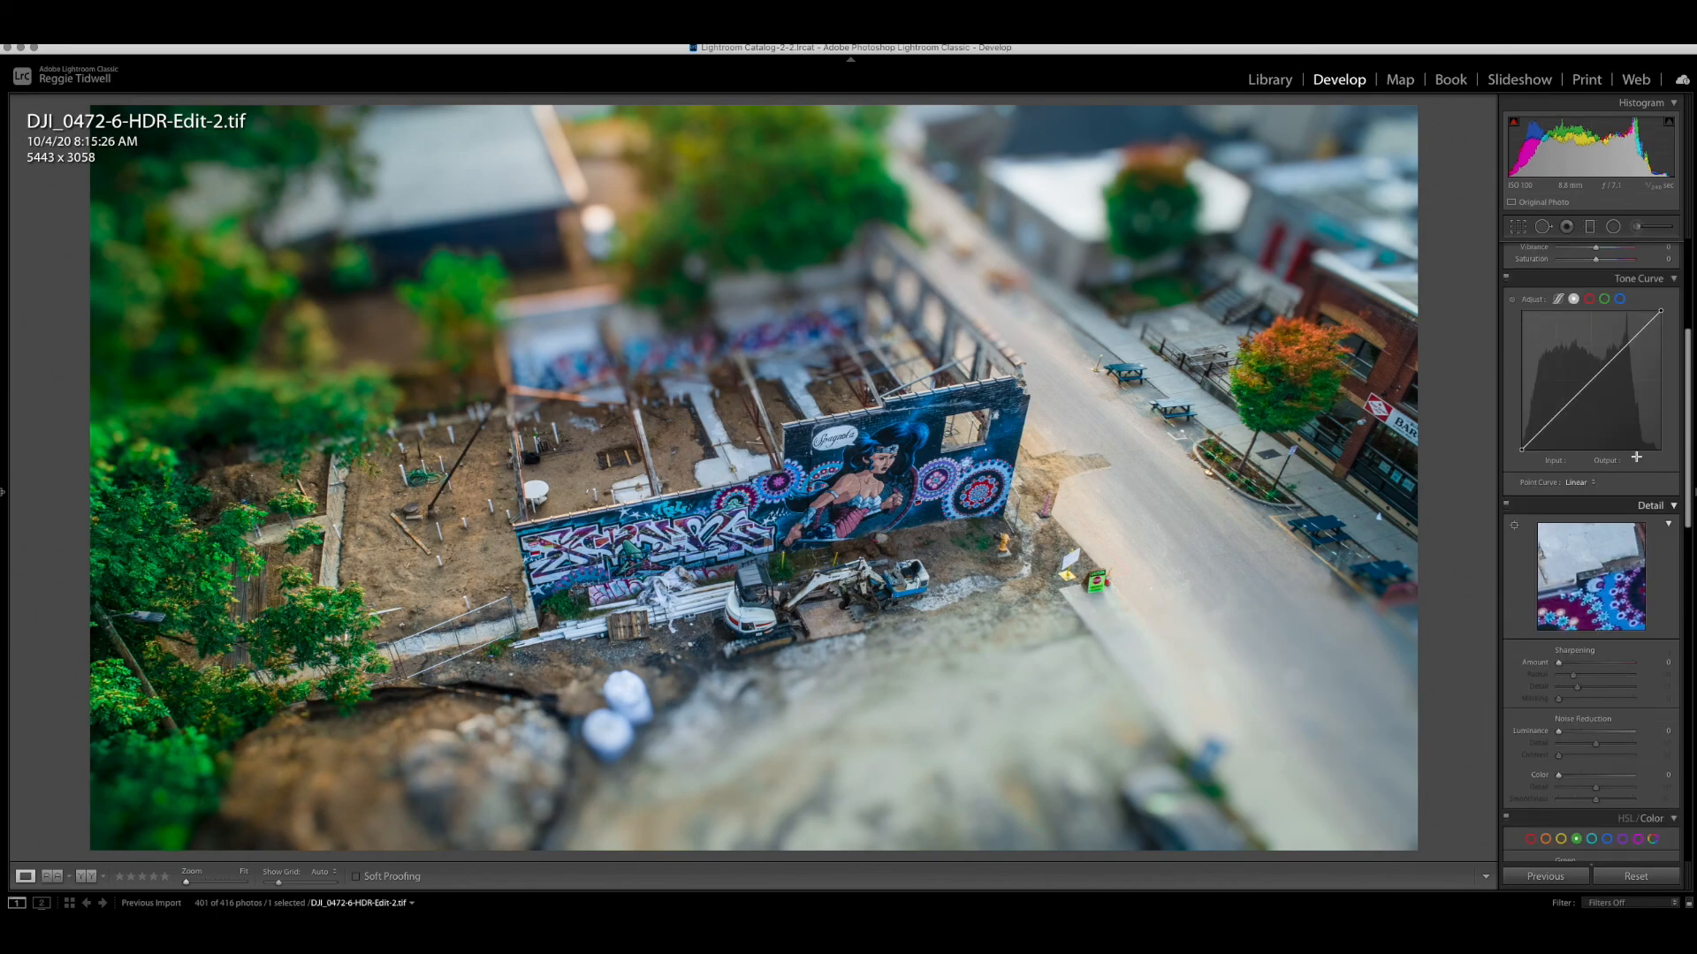
{"action": "left_click", "coordinate": [1565, 505]}
{"action": "left_click_drag", "start_coordinate": [1565, 508], "coordinate": [1562, 507]}
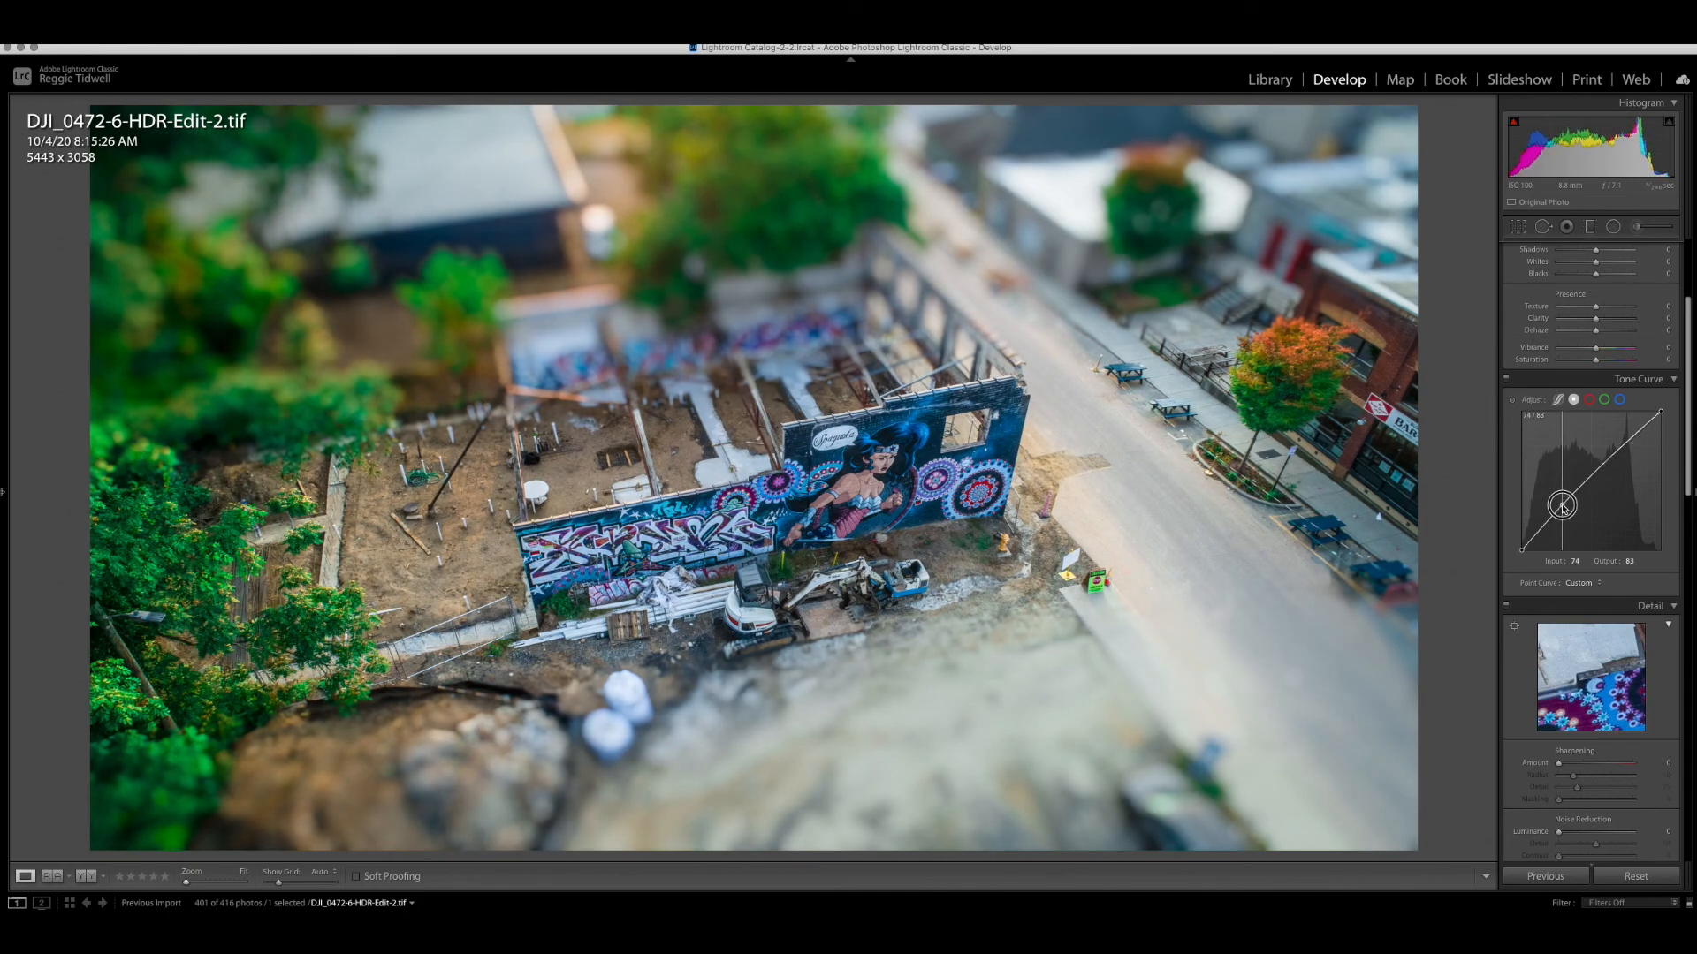
{"action": "left_click_drag", "start_coordinate": [1561, 506], "coordinate": [1562, 506]}
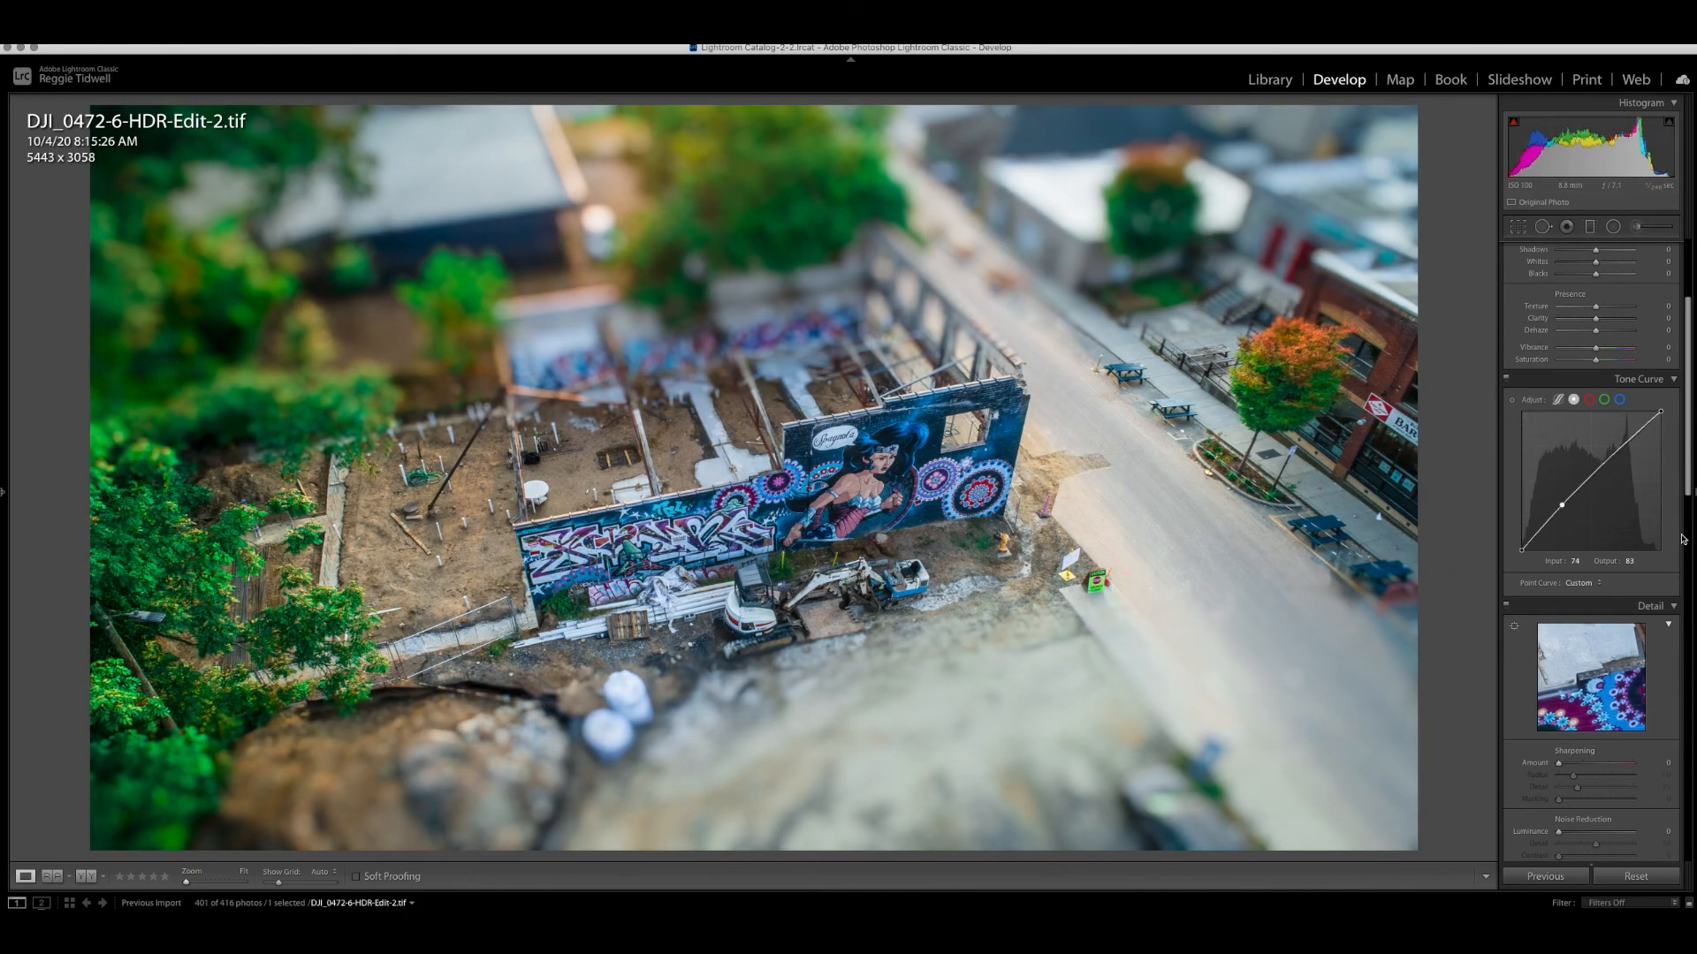